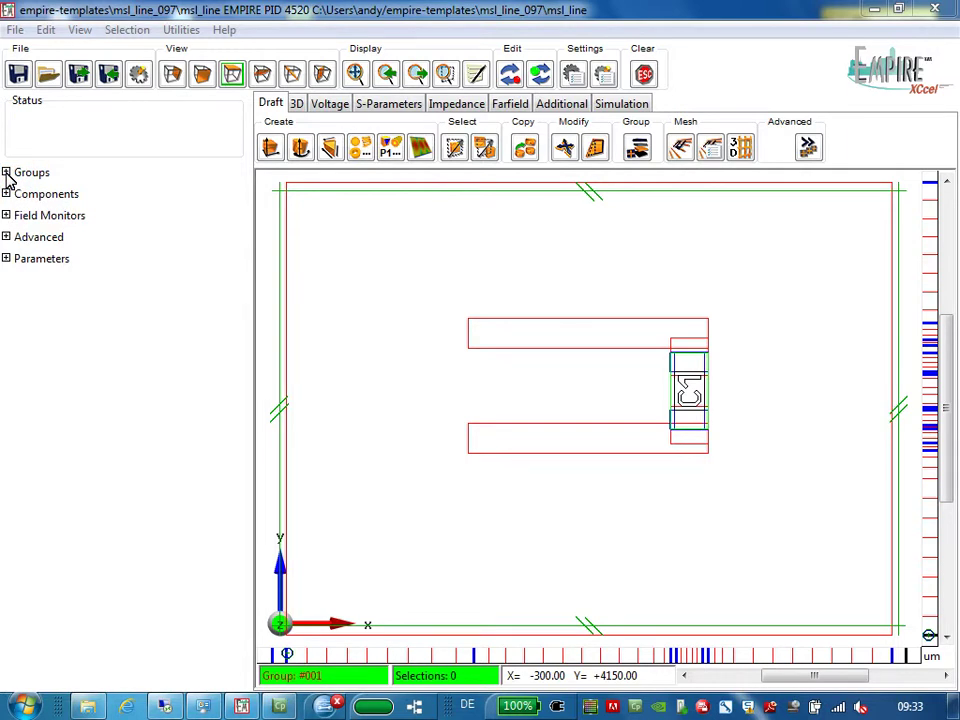
# Expand the Groups list to reveal the SMD, Substrate, Conductor and GND groups.
pyautogui.click(6, 173)
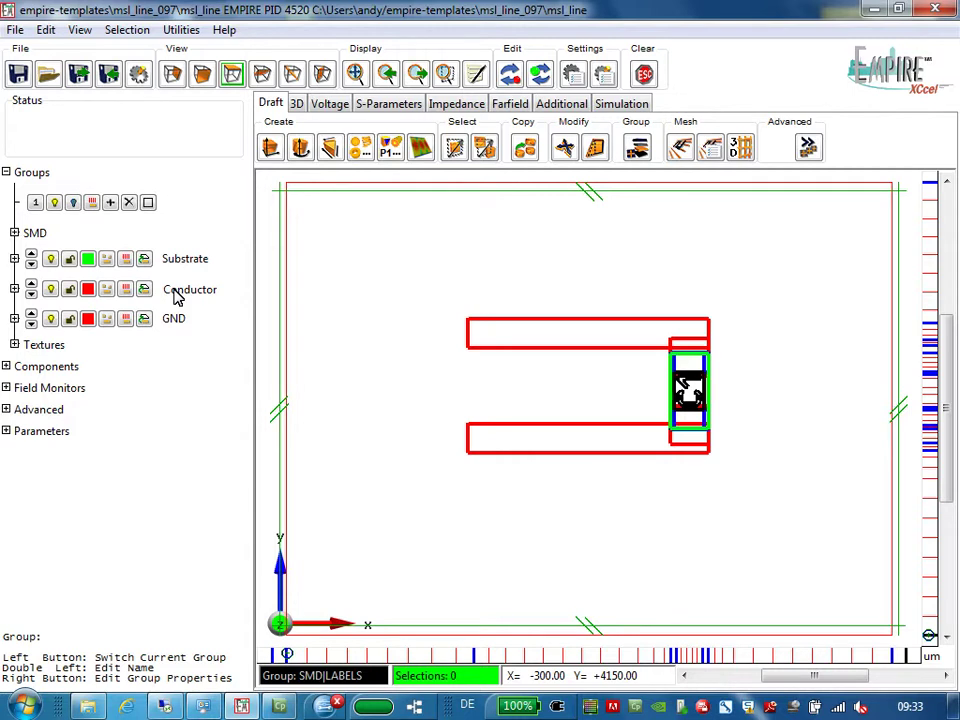
# Copy the Conductor group as a new group named Port and delete its conductor Gold property.
pyautogui.click(178, 292)
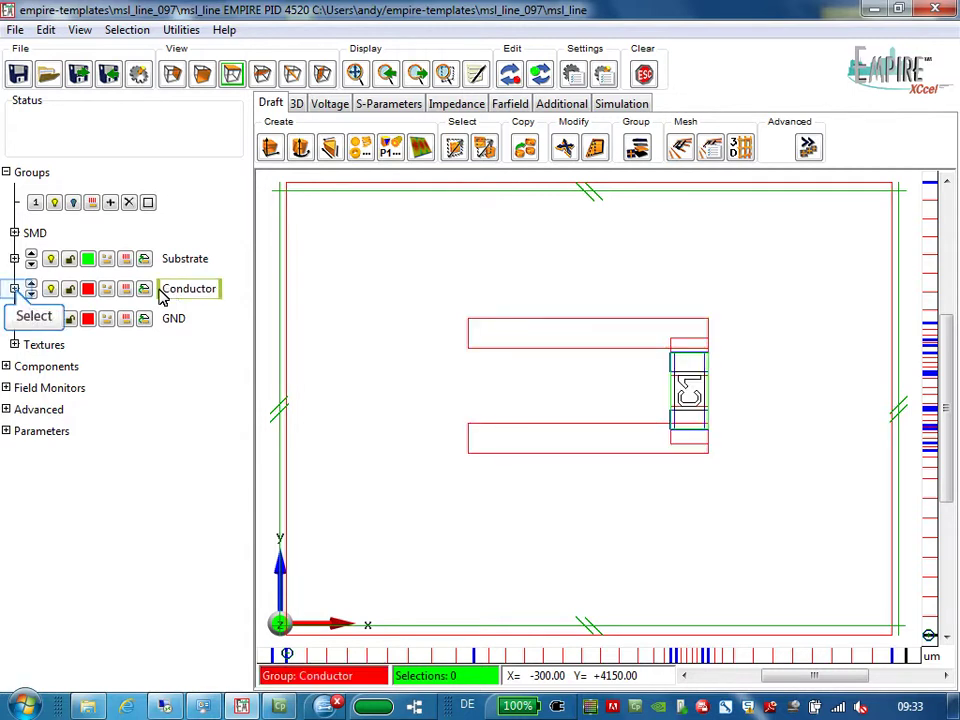
pyautogui.click(14, 290)
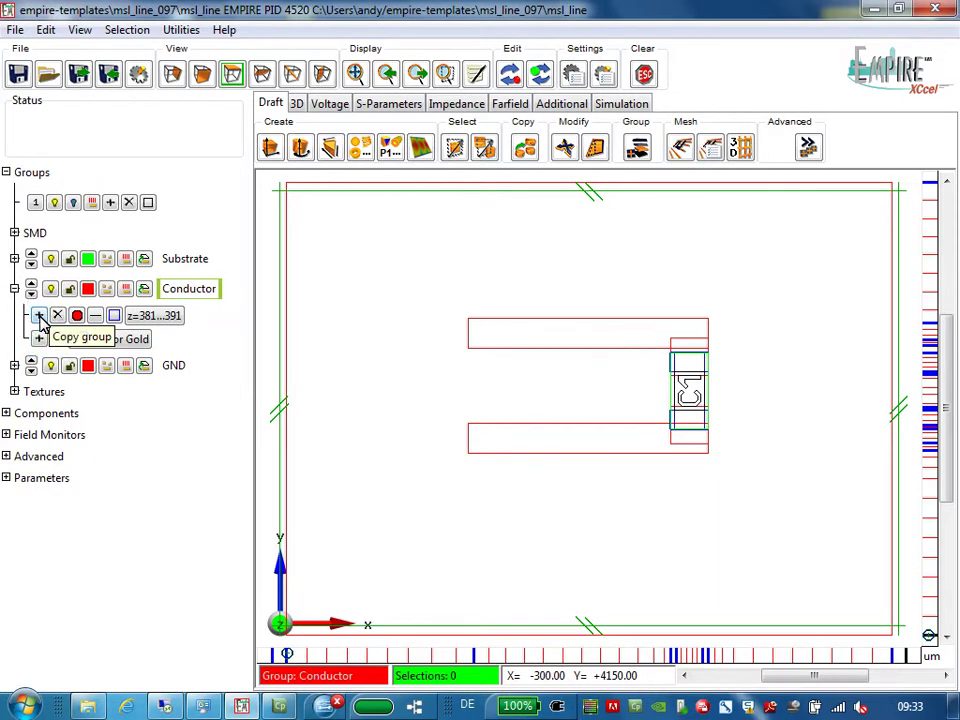
pyautogui.click(39, 316)
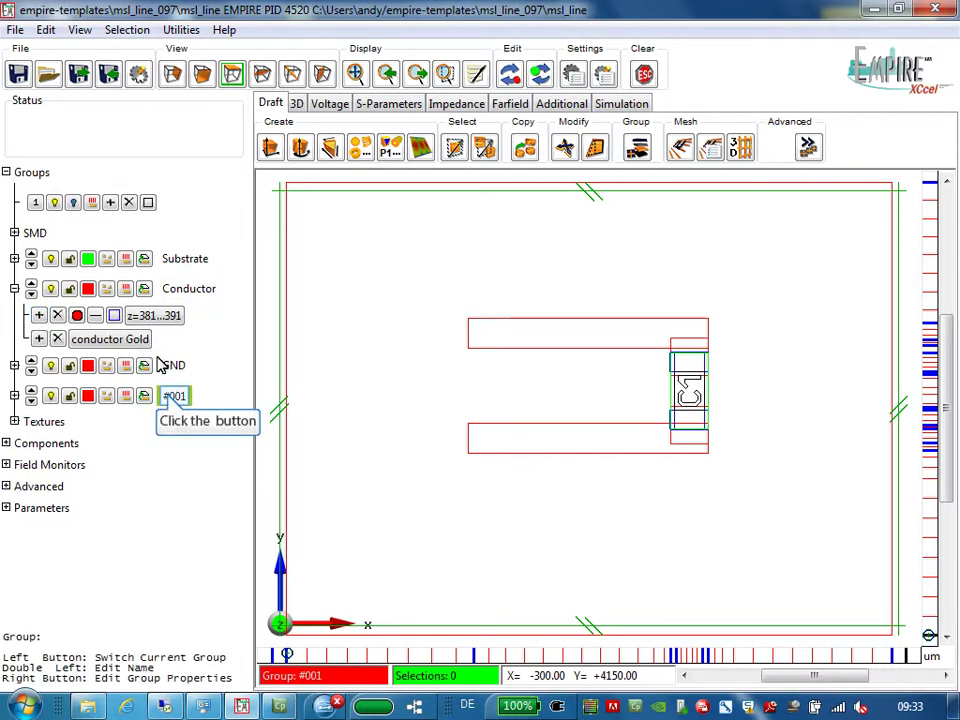
pyautogui.doubleClick(172, 397)
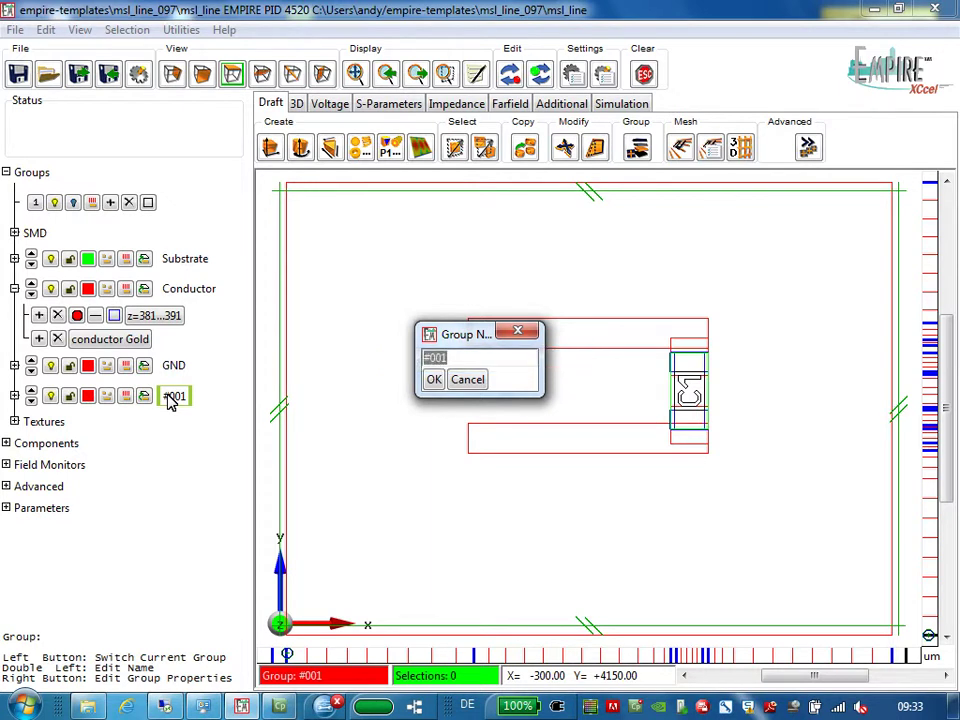
pyautogui.write('Por')
pyautogui.write('t')
pyautogui.press('Return')
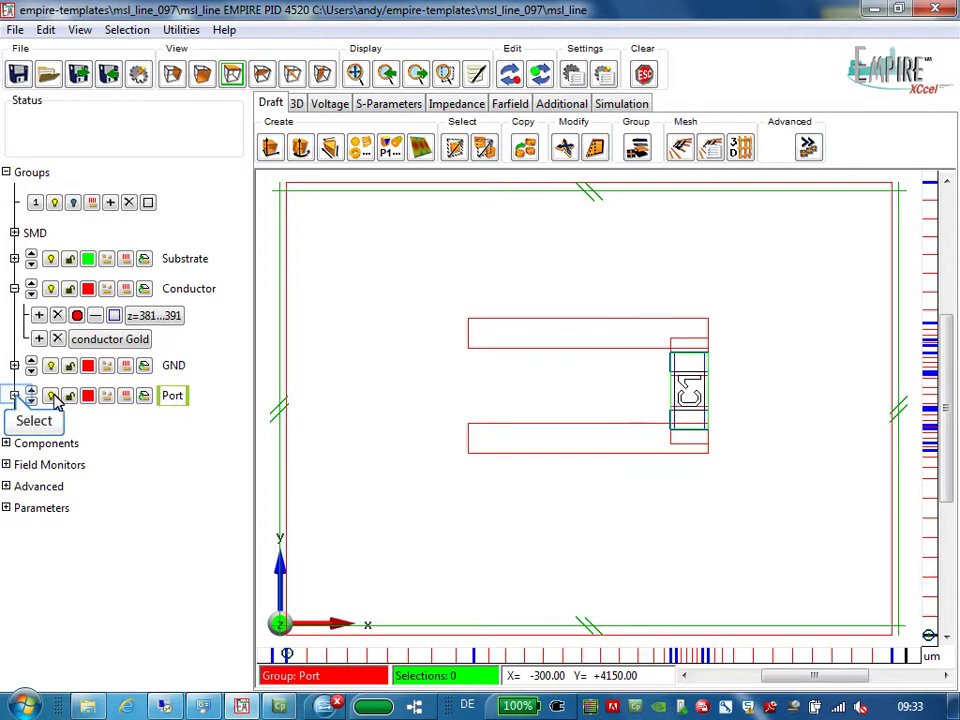
pyautogui.click(14, 396)
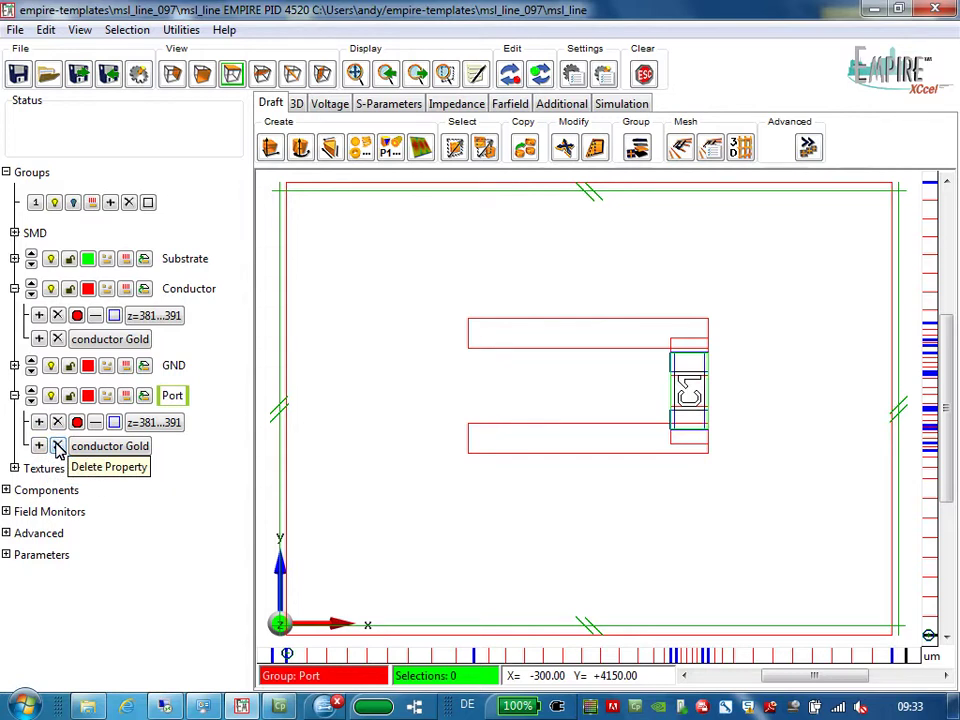
pyautogui.click(58, 447)
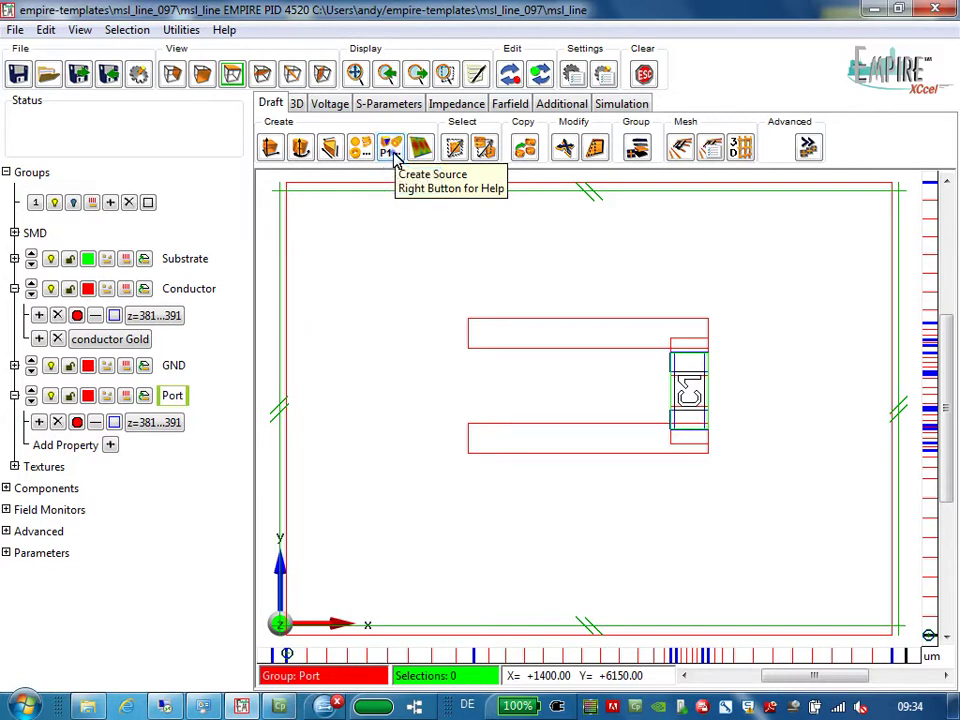
# Start an in-plane port directed along y+.
pyautogui.click(394, 156)
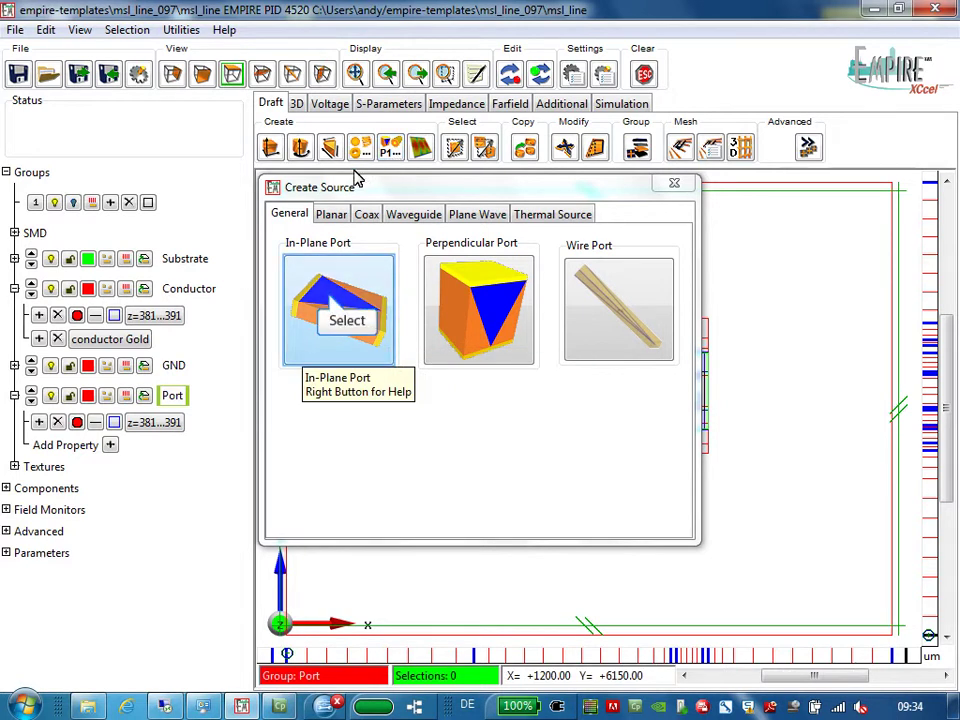
pyautogui.click(333, 303)
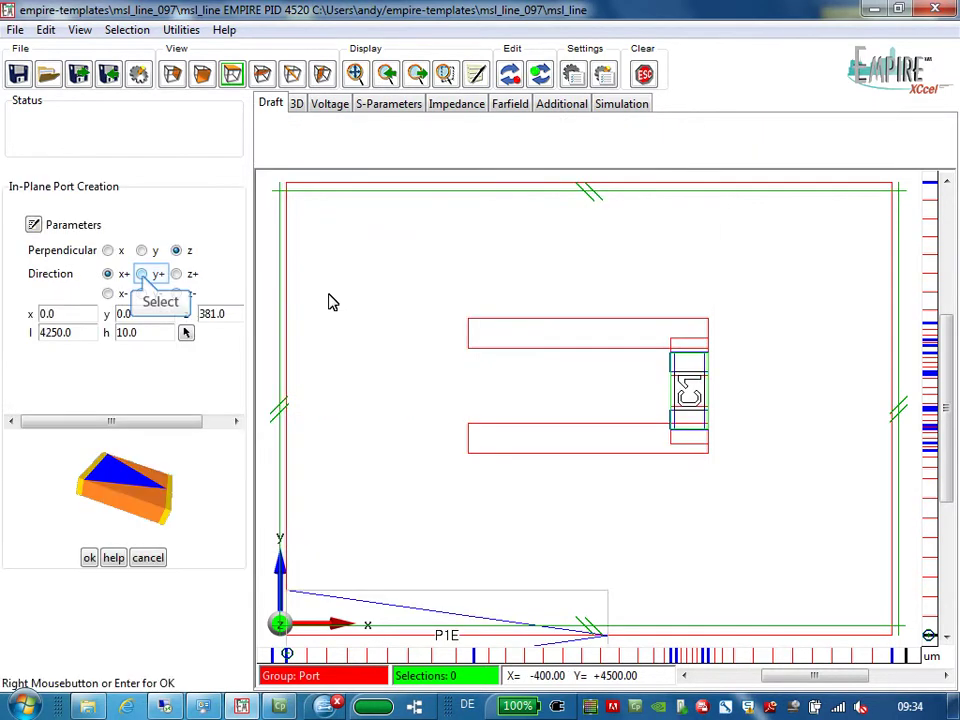
pyautogui.click(142, 274)
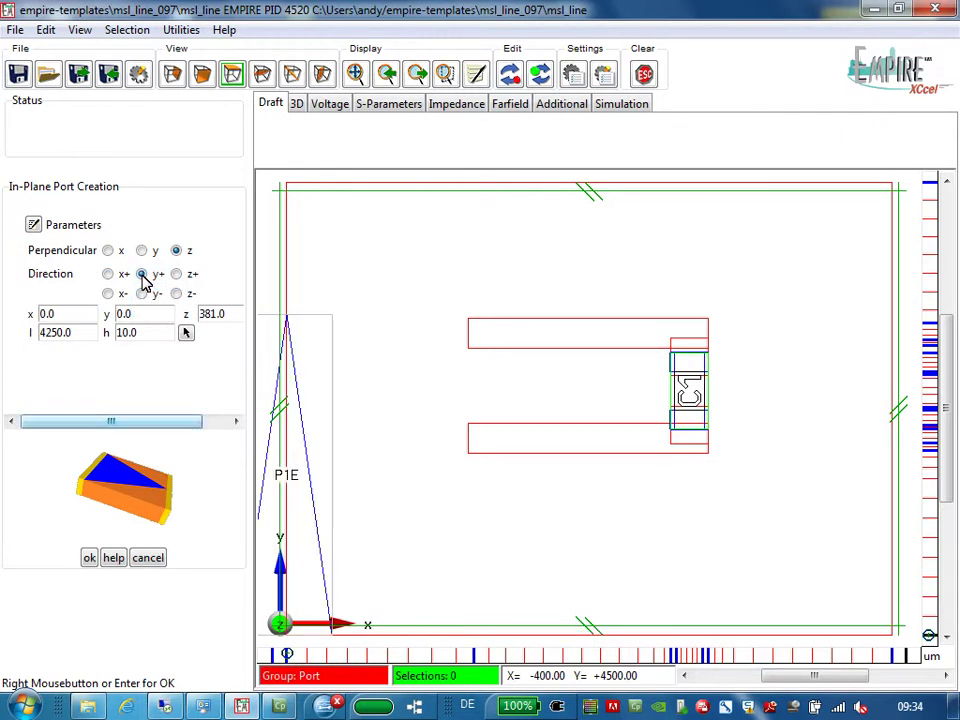
pyautogui.moveTo(163, 428); pyautogui.dragTo(203, 432)
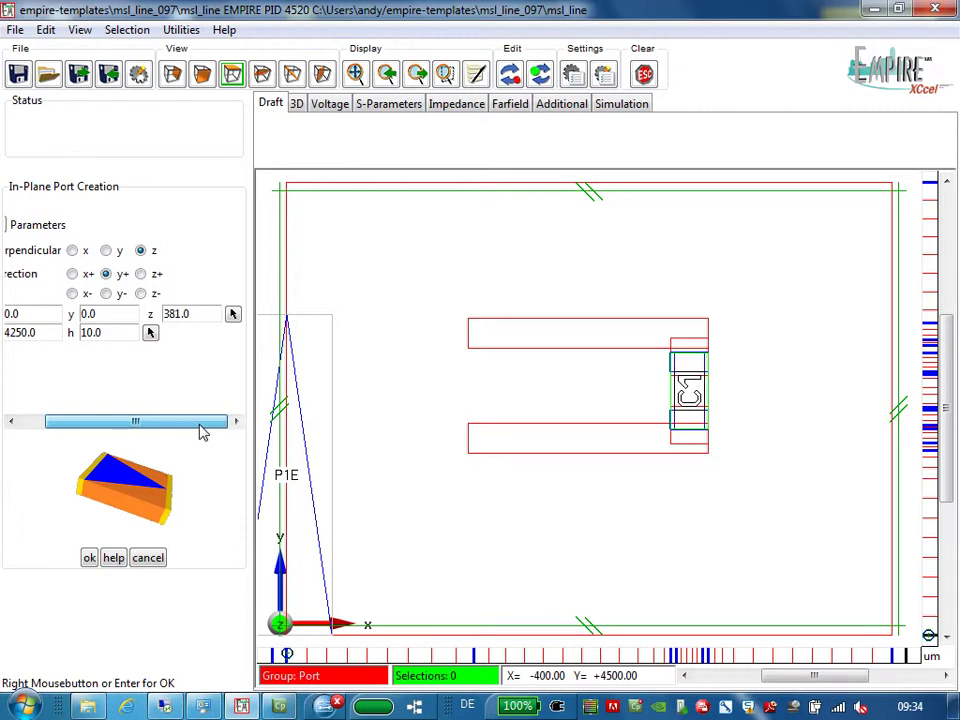
# Place port P1E from start point 2600, 2805.67 across the strip gap.
pyautogui.click(232, 316)
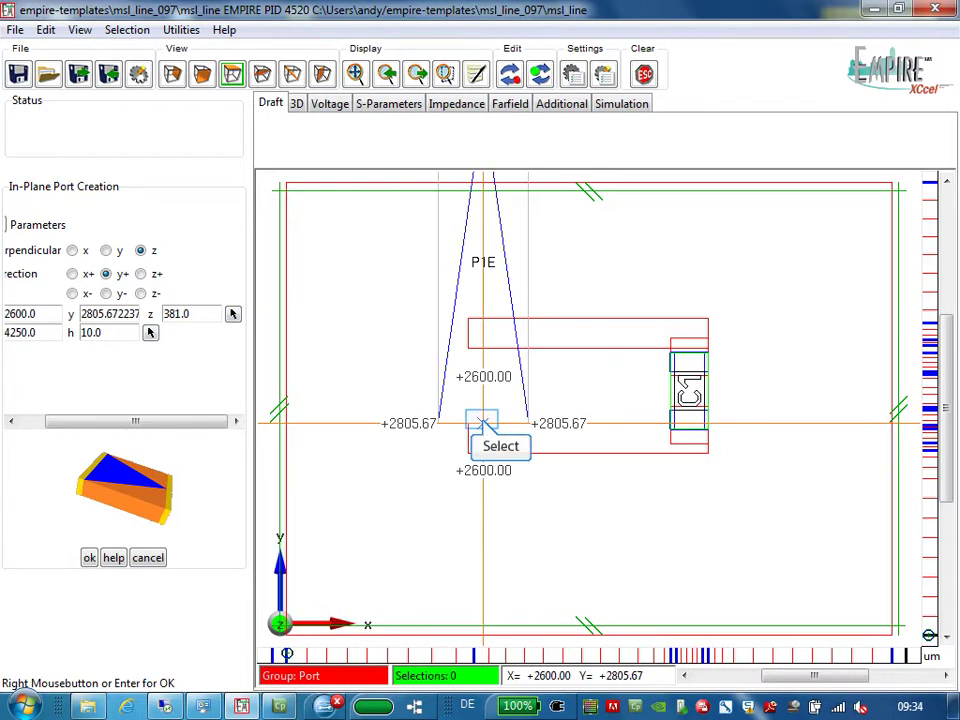
pyautogui.click(481, 421)
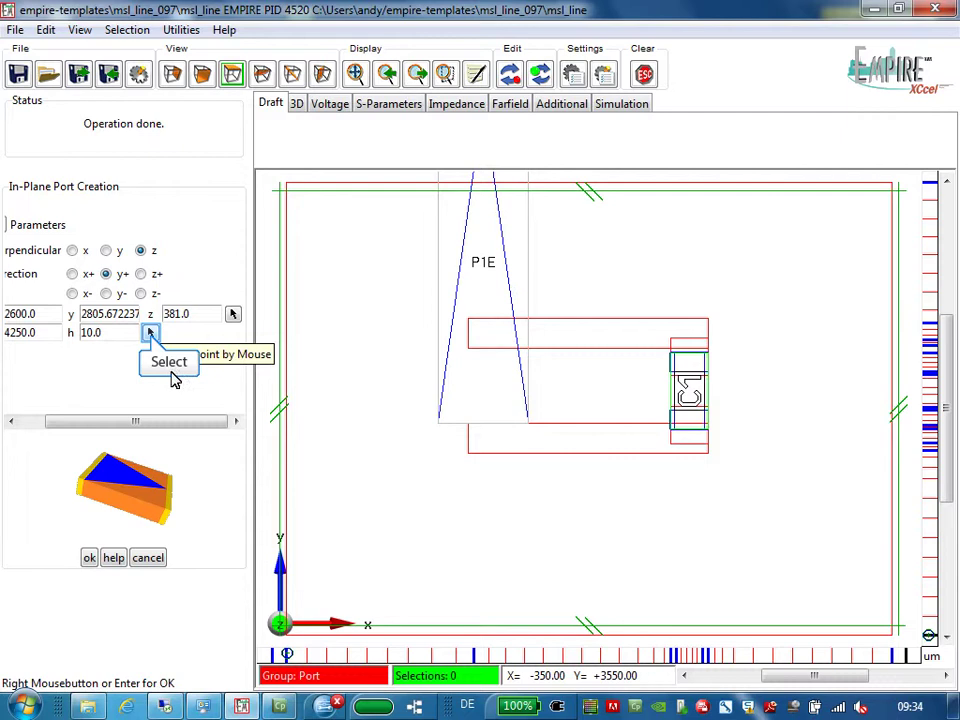
pyautogui.click(150, 336)
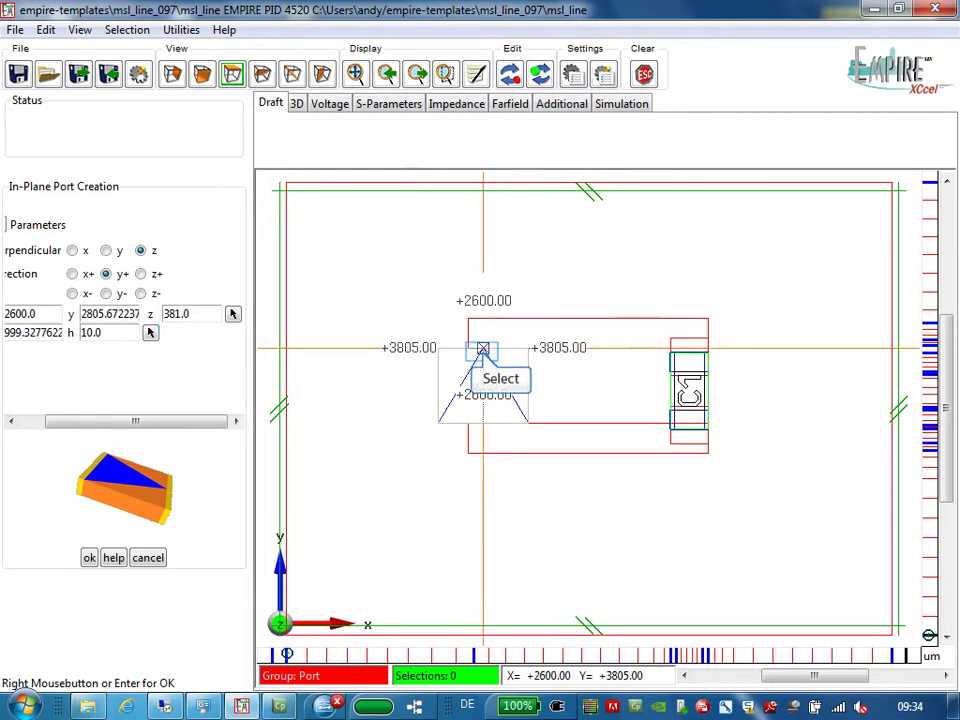
pyautogui.click(483, 349)
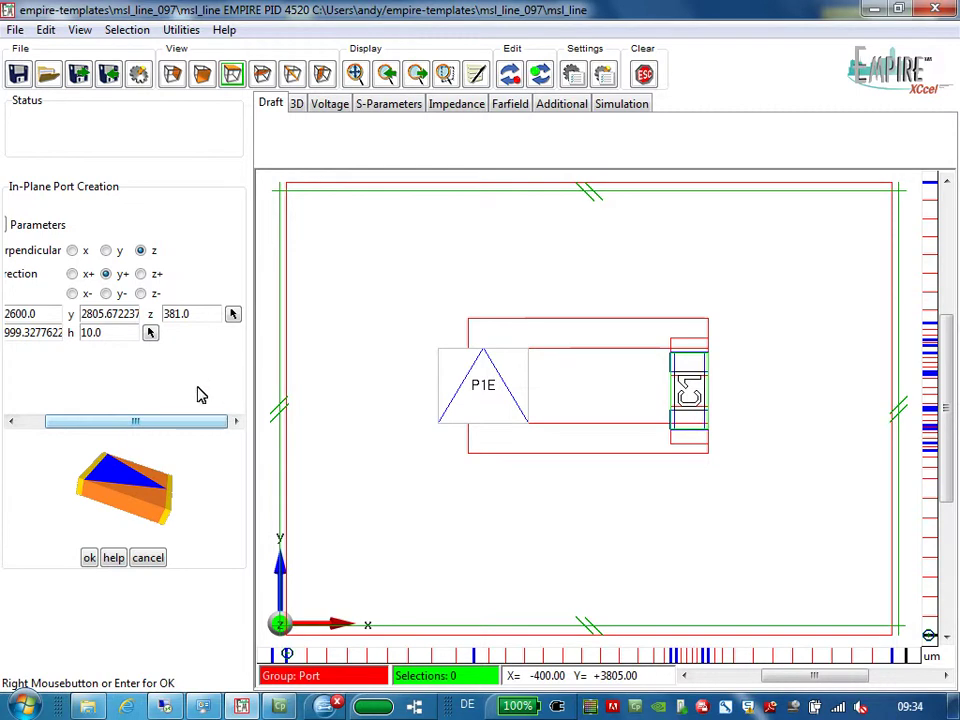
pyautogui.moveTo(178, 424); pyautogui.dragTo(128, 424)
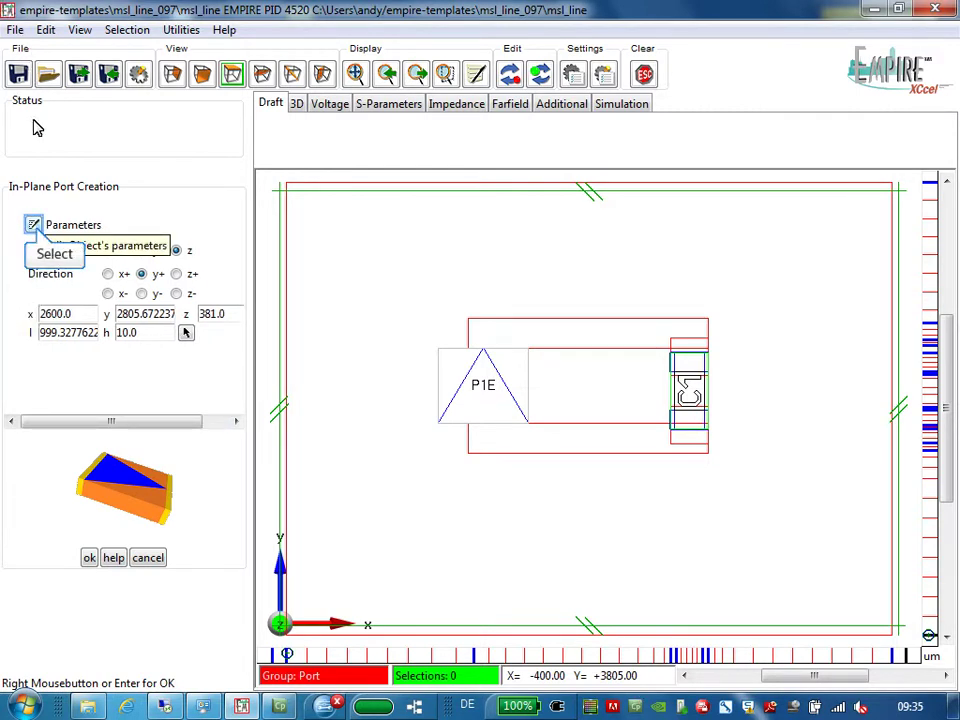
# Review P1E's parameters, entering 400 and keeping the 50.0 load impedance, then apply.
pyautogui.click(34, 226)
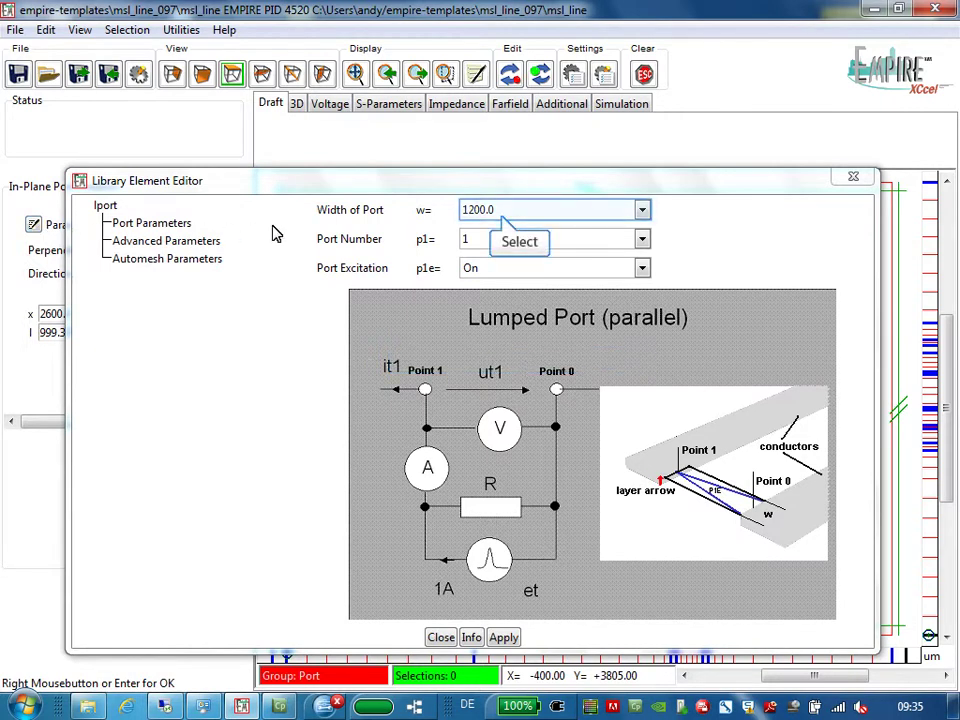
pyautogui.write('4')
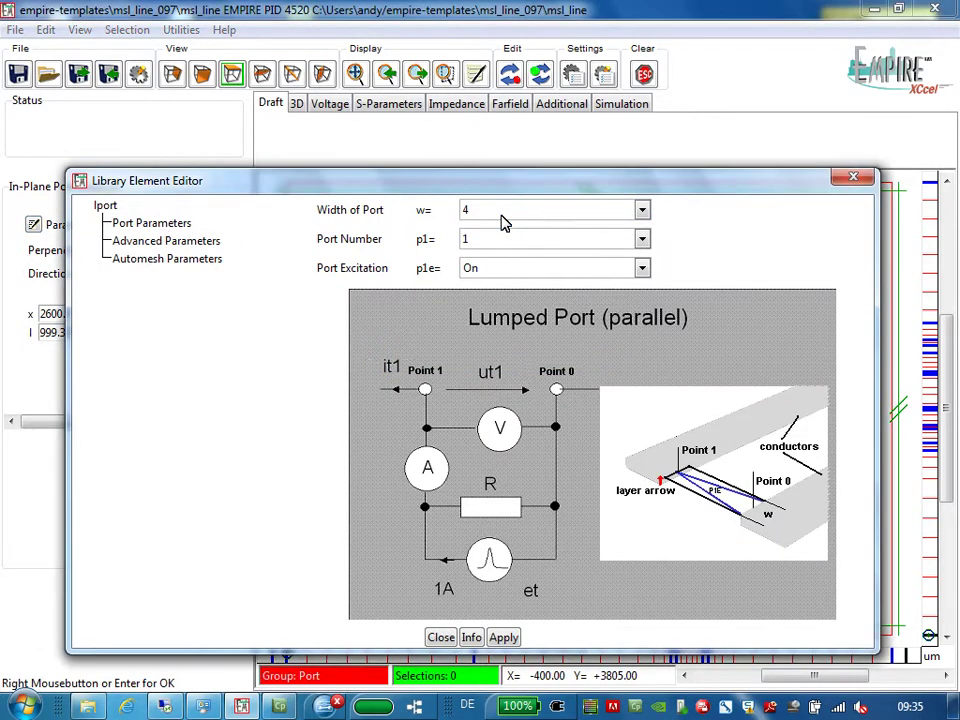
pyautogui.write('00')
pyautogui.press('Tab')
pyautogui.doubleClick(483, 246)
pyautogui.press('Tab')
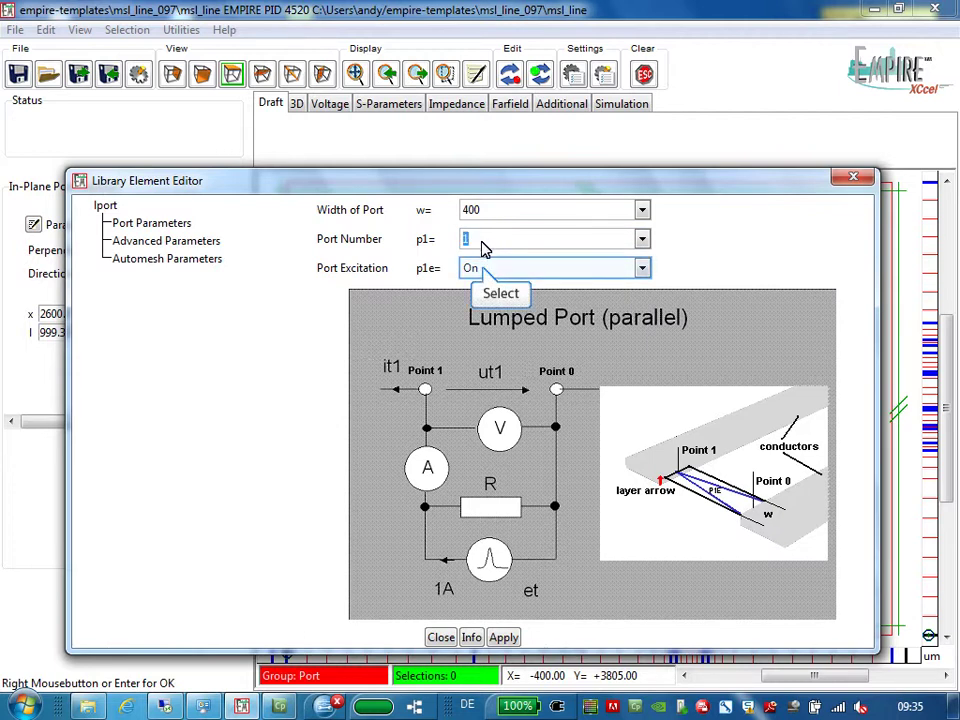
pyautogui.doubleClick(484, 270)
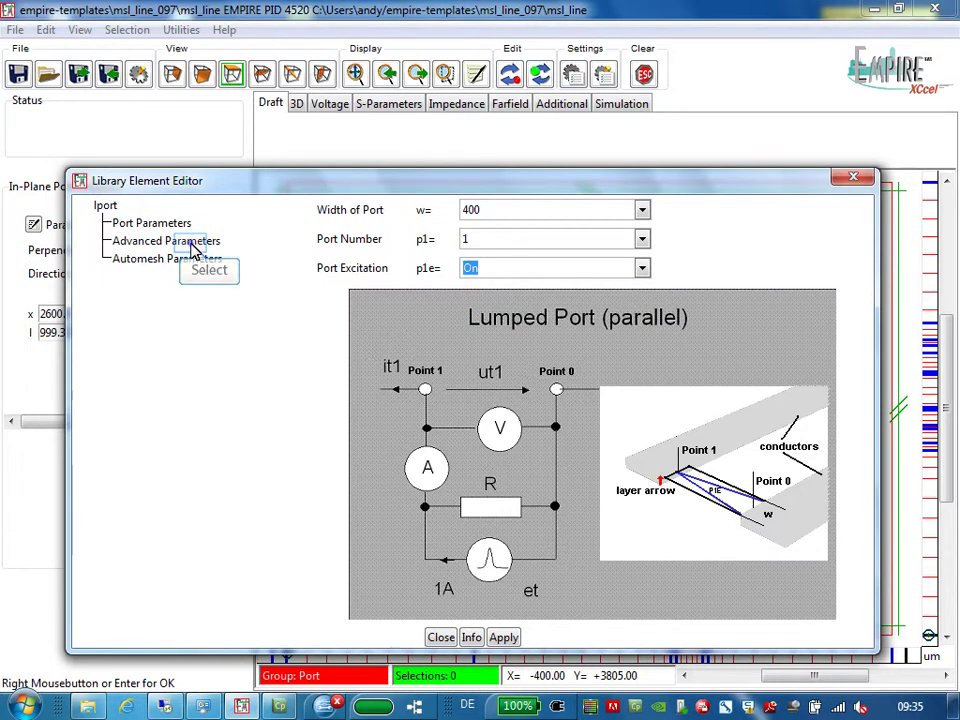
pyautogui.click(193, 250)
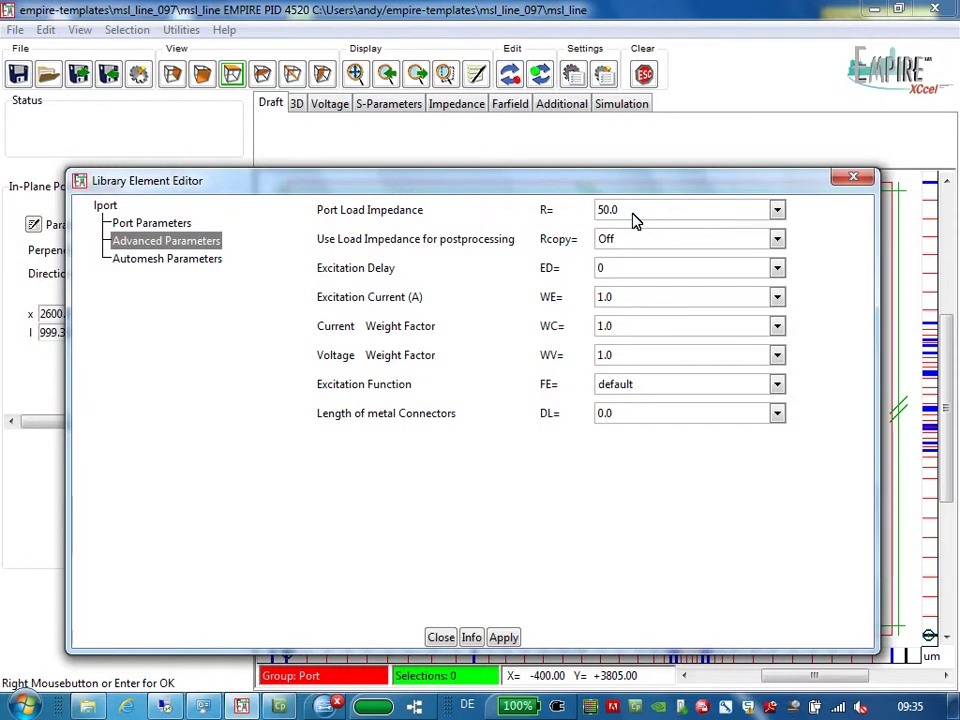
pyautogui.doubleClick(633, 219)
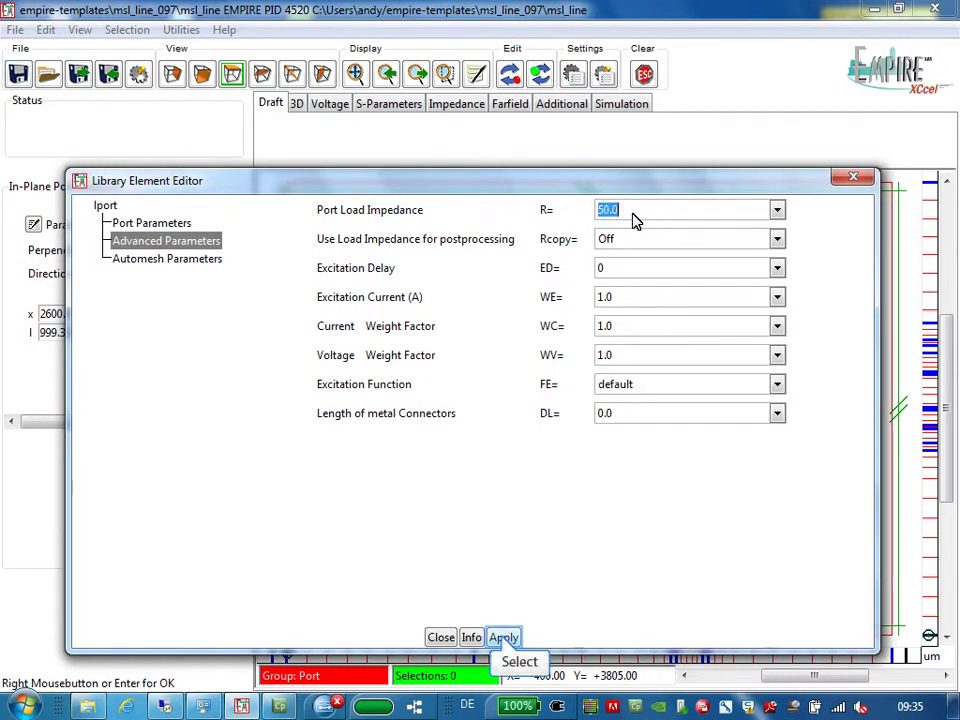
pyautogui.click(503, 639)
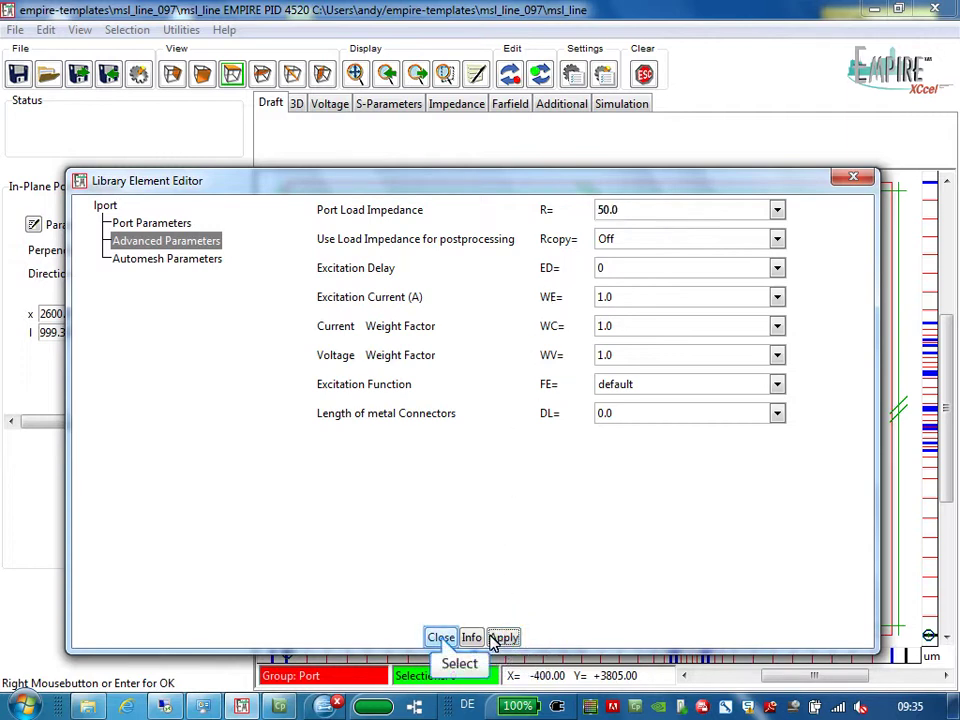
pyautogui.click(441, 639)
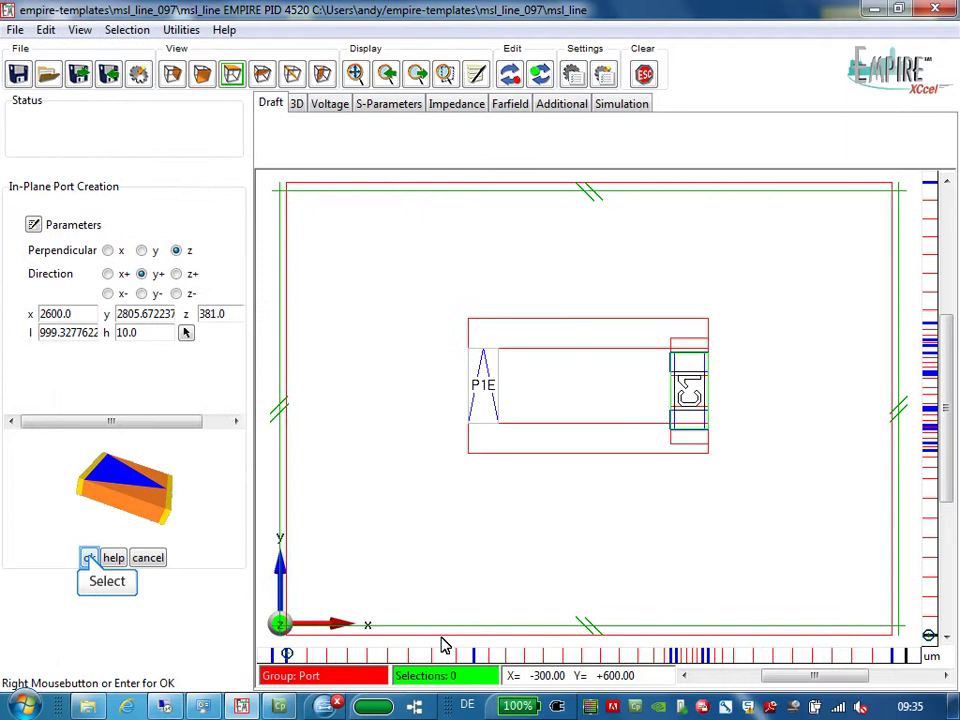
# Confirm port P1E, select it under Components > Sources, and view it in 3D.
pyautogui.click(89, 558)
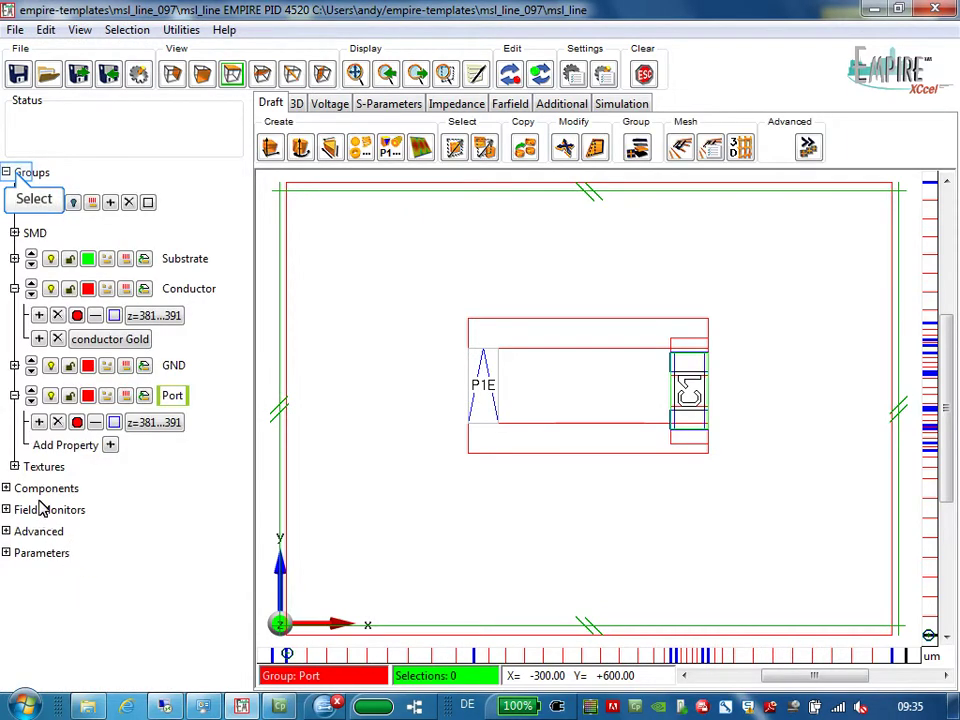
pyautogui.click(6, 173)
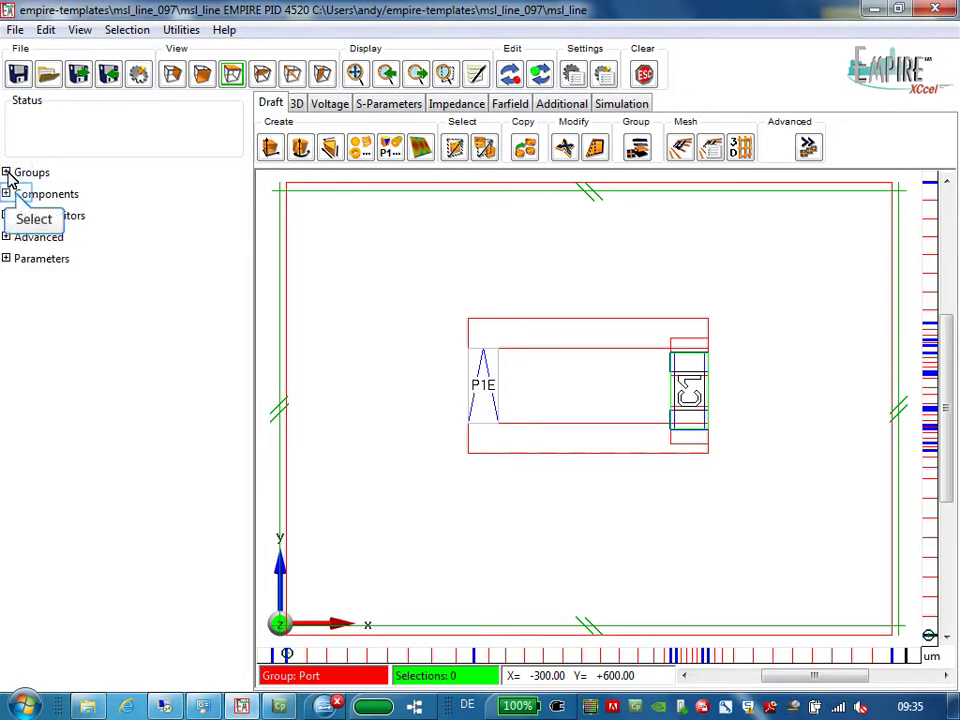
pyautogui.click(6, 194)
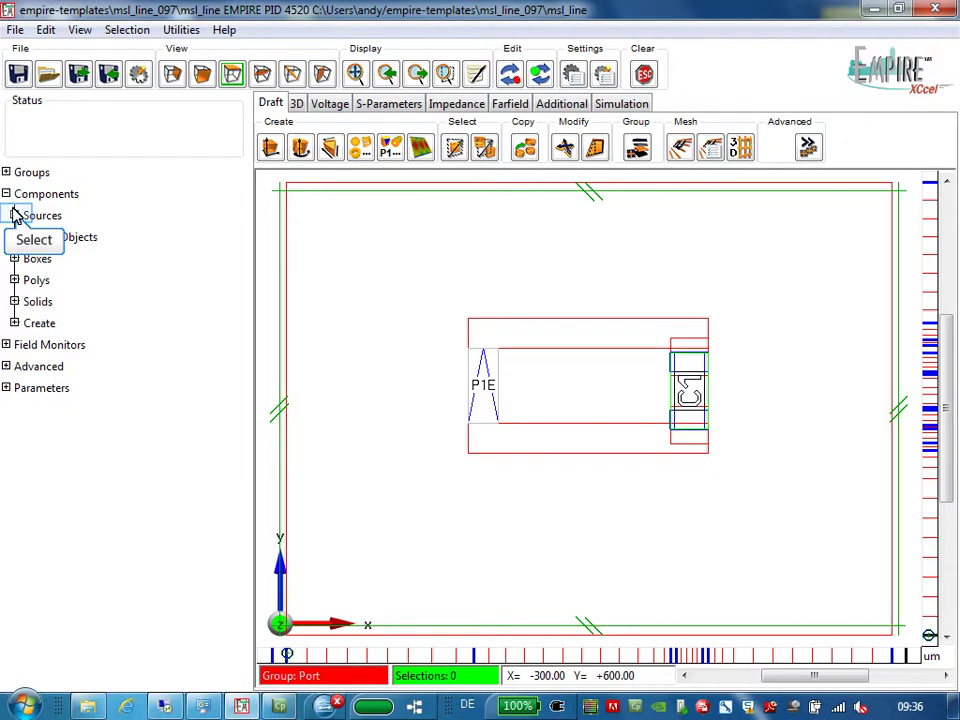
pyautogui.click(14, 216)
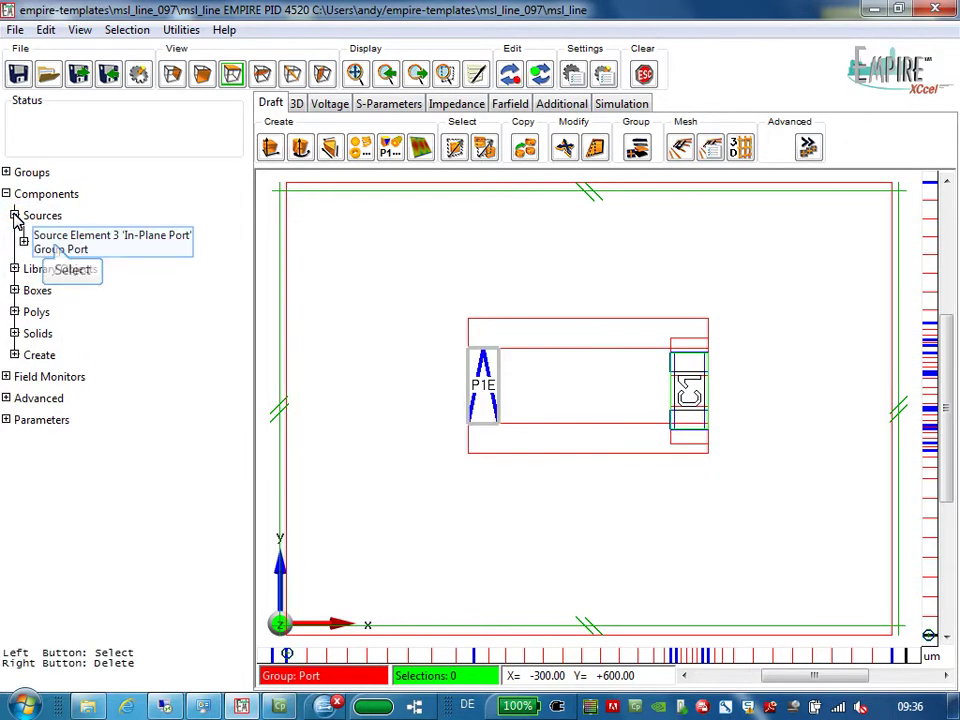
pyautogui.click(55, 249)
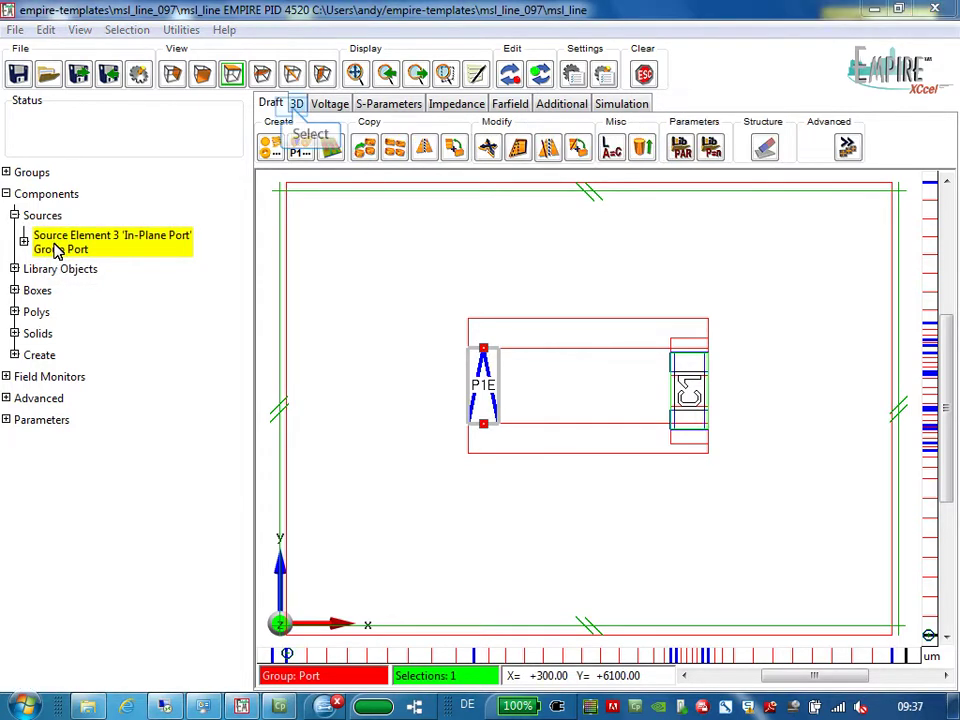
pyautogui.click(296, 104)
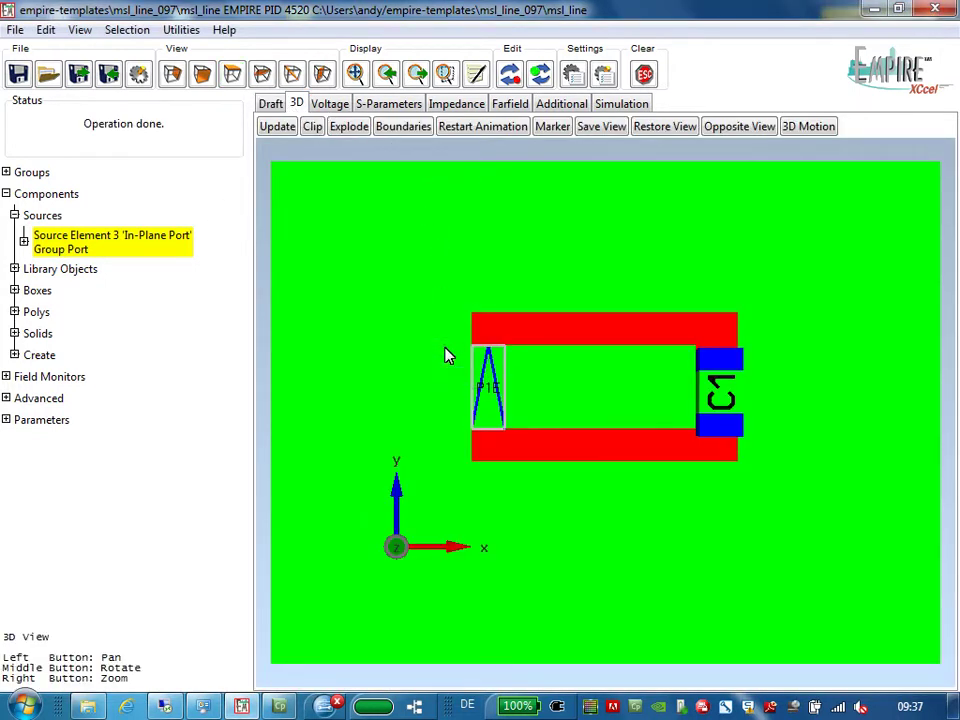
# Tilt the board in 3D to inspect the port, then return to the Draft layout.
pyautogui.moveTo(447, 356); pyautogui.dragTo(405, 276, button='middle')
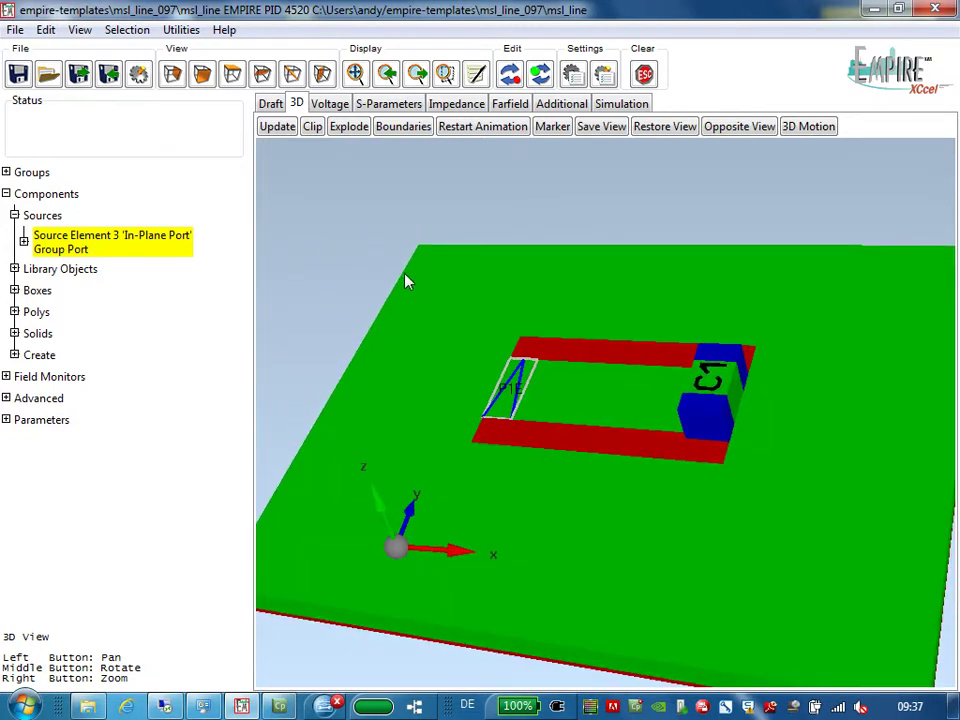
pyautogui.click(271, 106)
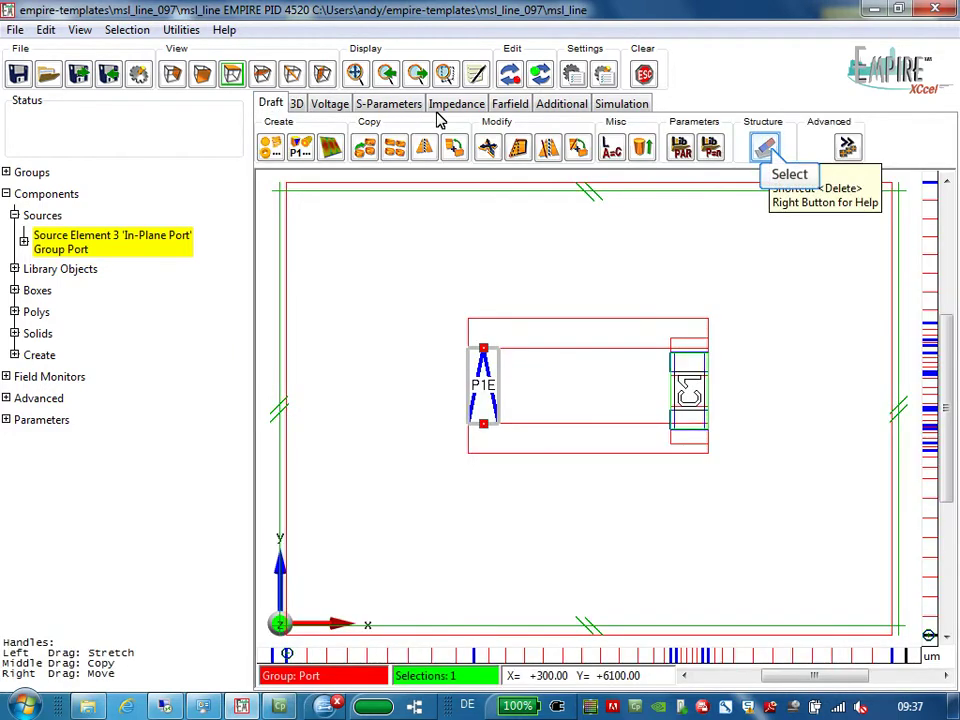
# Delete port P1E and set Substrate as the current group.
pyautogui.click(764, 147)
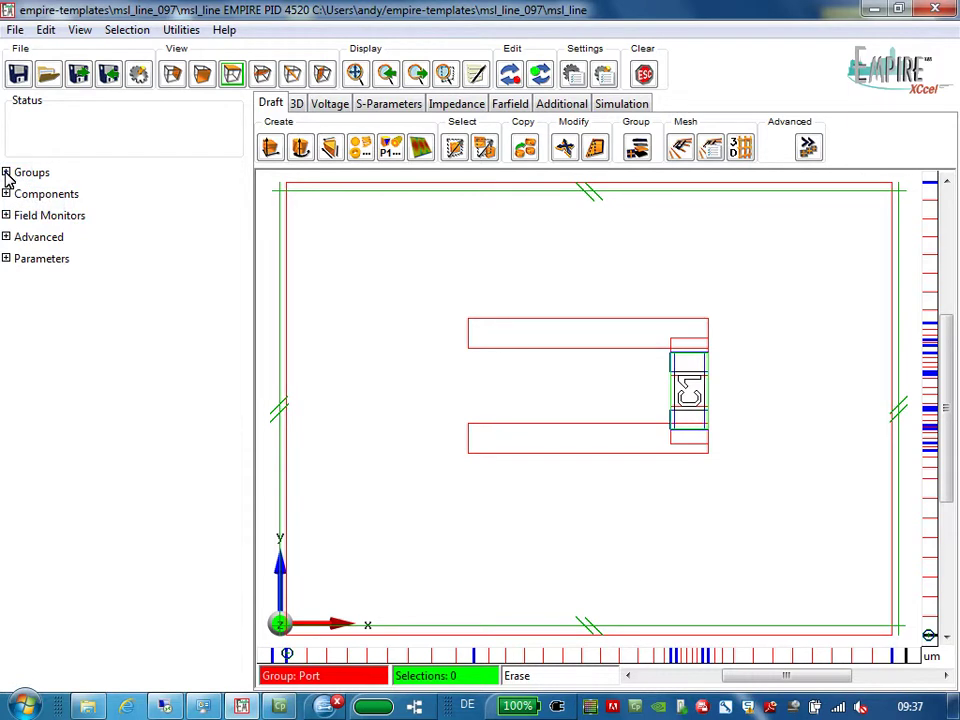
pyautogui.click(6, 174)
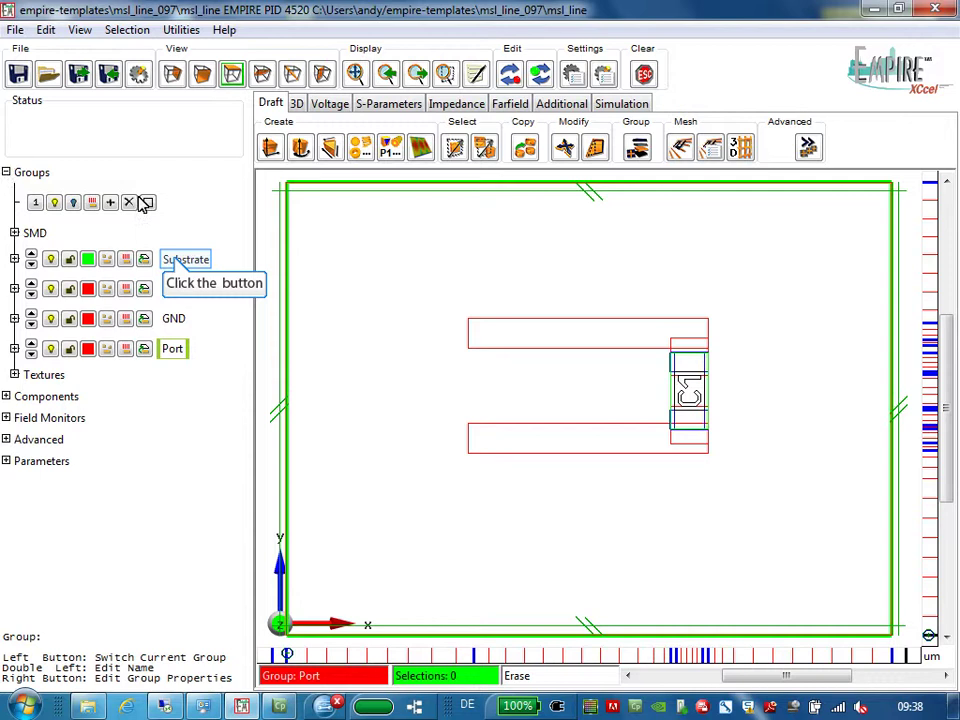
pyautogui.click(178, 260)
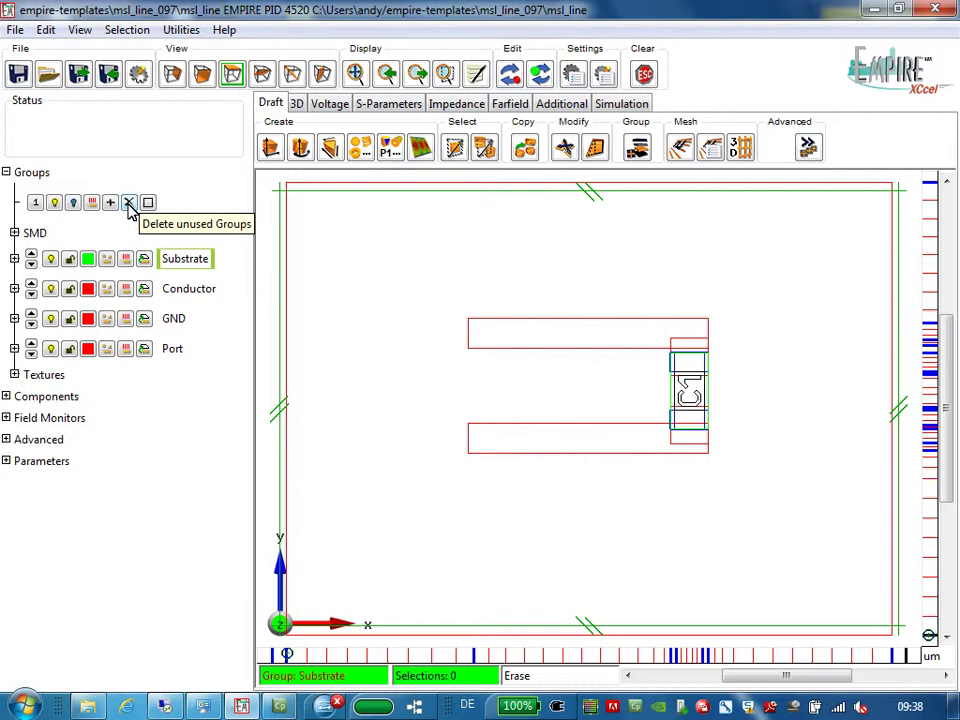
# Delete unused groups and add a new group named Port copied from Substrate.
pyautogui.click(129, 204)
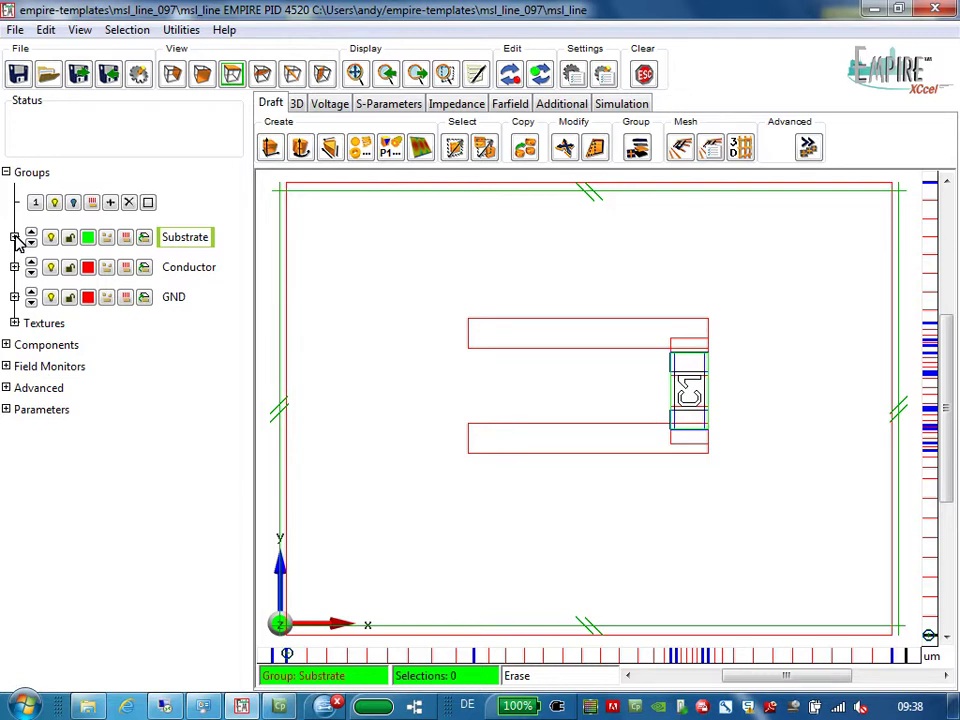
pyautogui.click(14, 237)
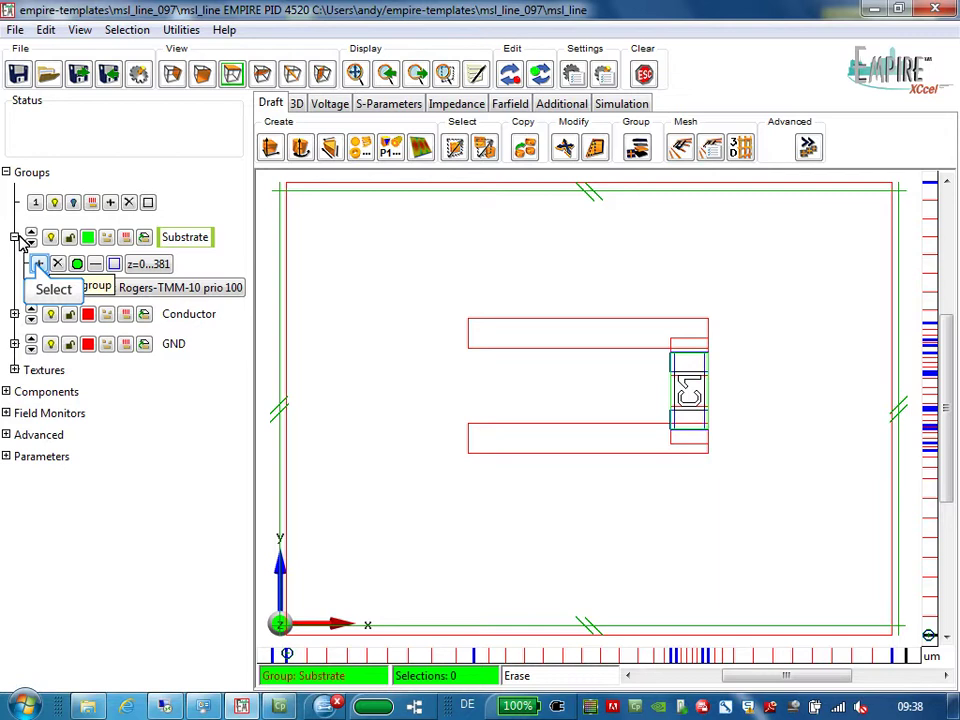
pyautogui.click(37, 264)
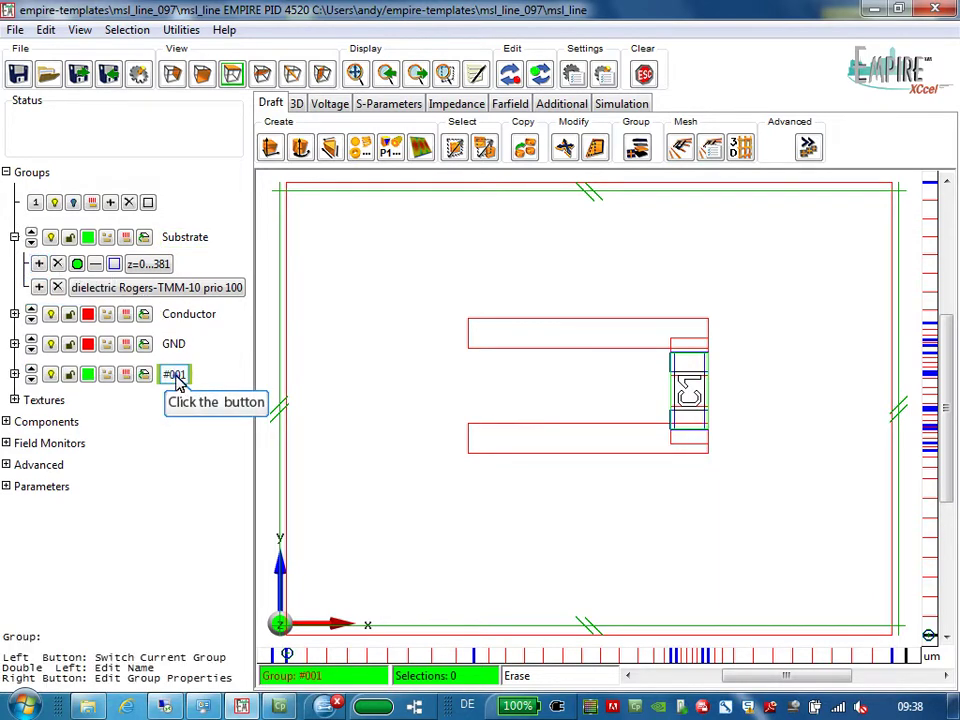
pyautogui.doubleClick(176, 378)
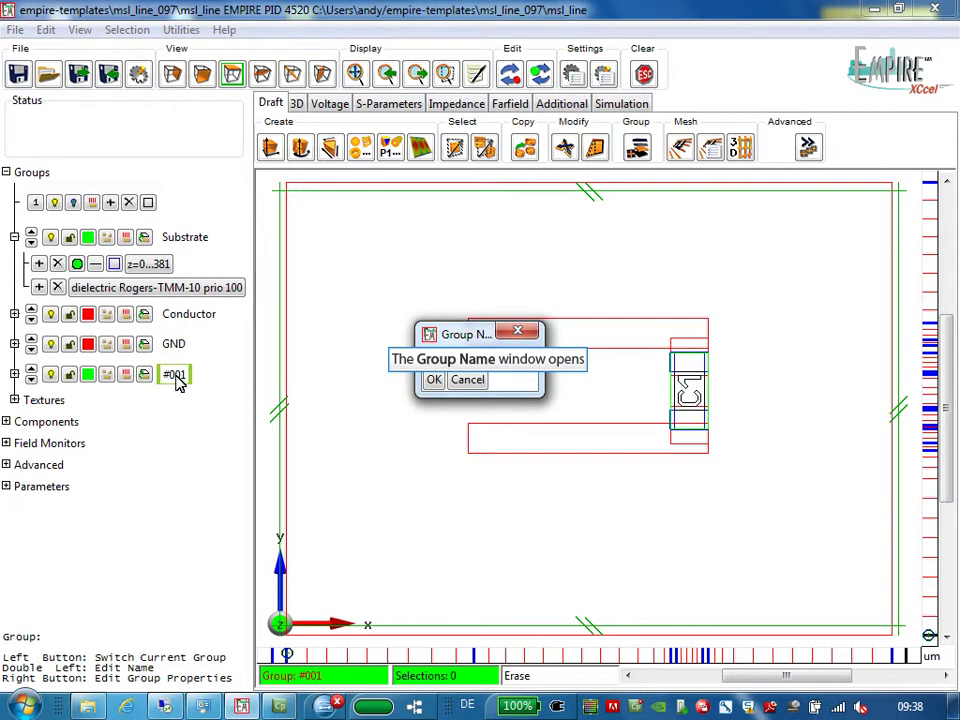
pyautogui.write('Po')
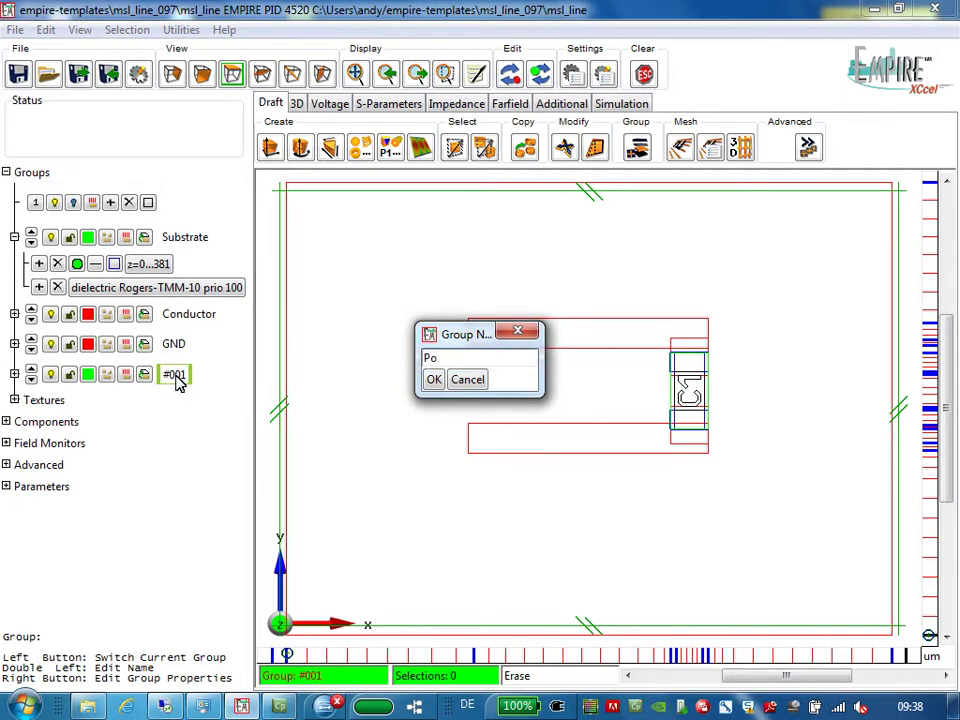
pyautogui.write('rt')
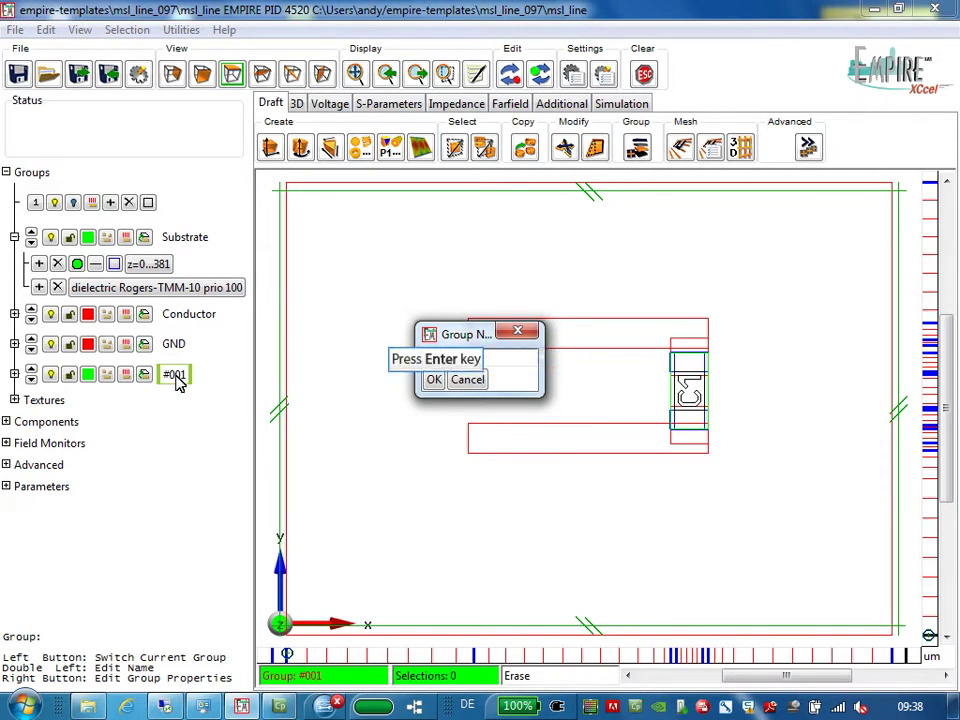
pyautogui.press('Return')
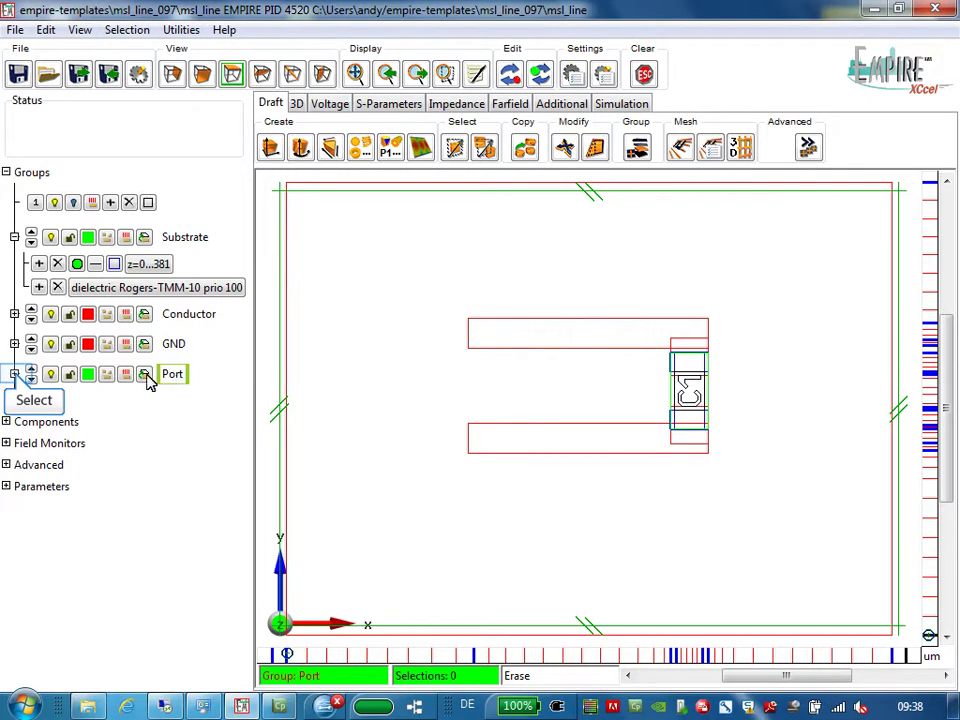
pyautogui.click(14, 374)
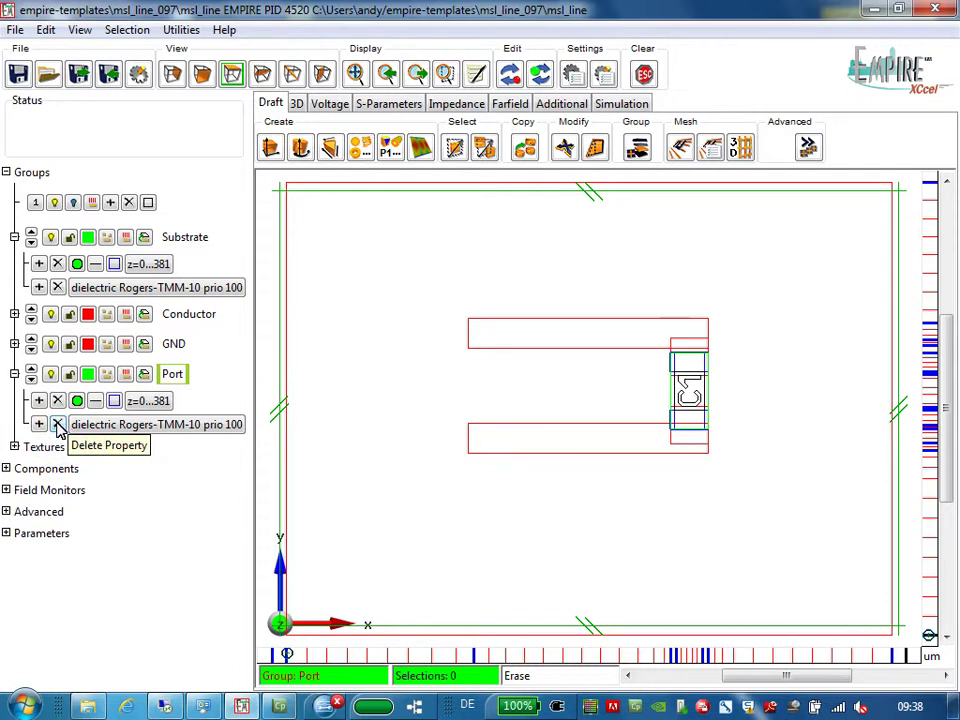
# Remove the Rogers-TMM-10 dielectric property from the Port group and open Create Source.
pyautogui.click(57, 425)
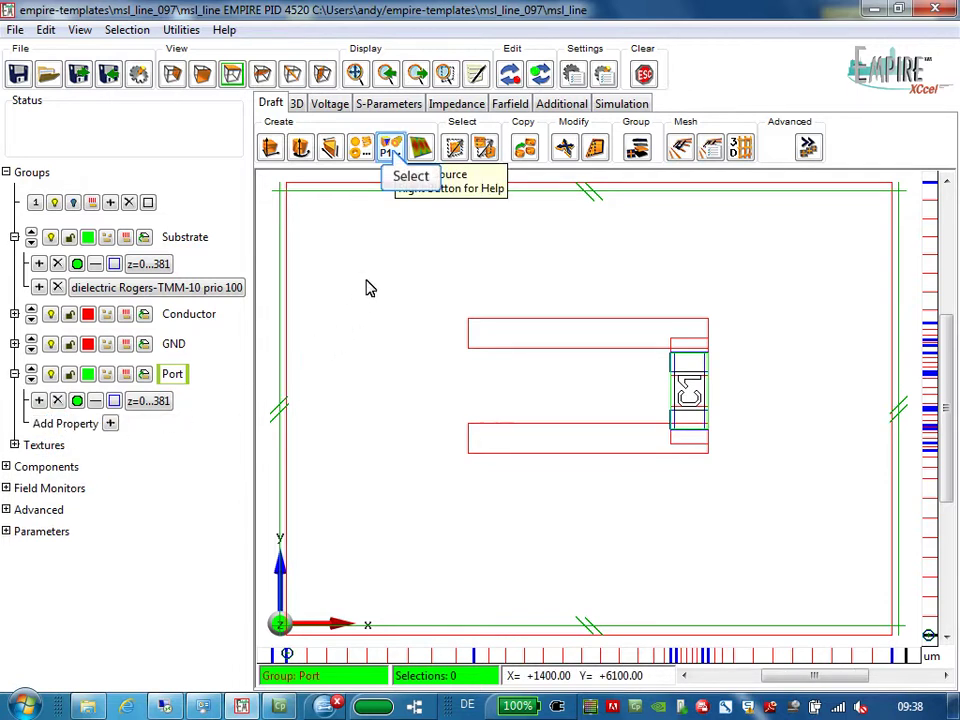
pyautogui.click(392, 152)
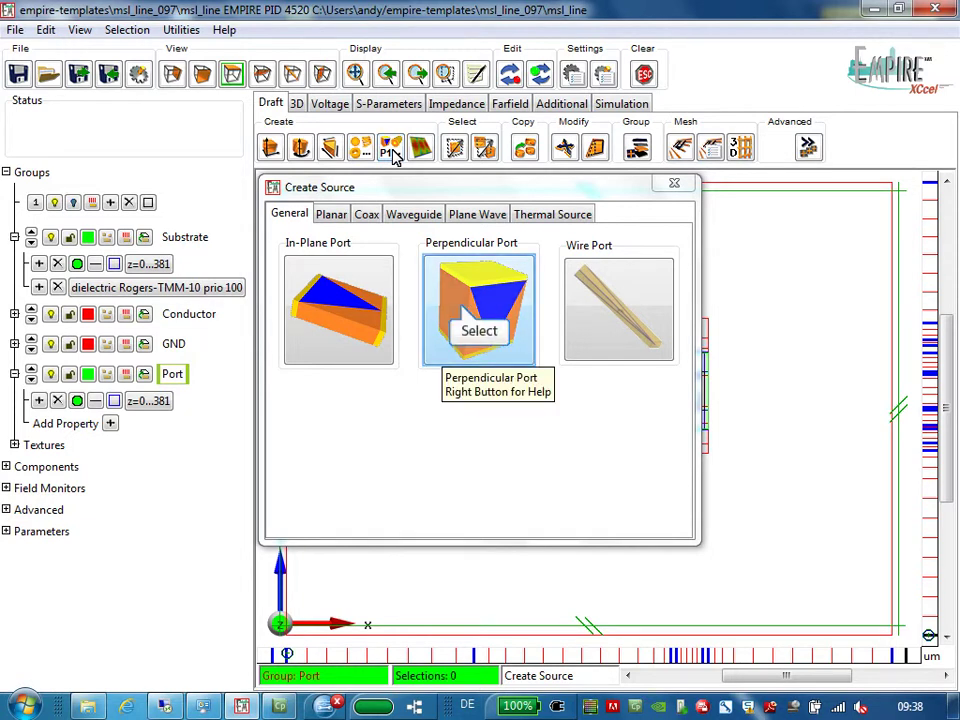
# Create perpendicular port P1E from 2400, 2417.02 to 2700, 2805.67 at the lower strip's end.
pyautogui.click(463, 313)
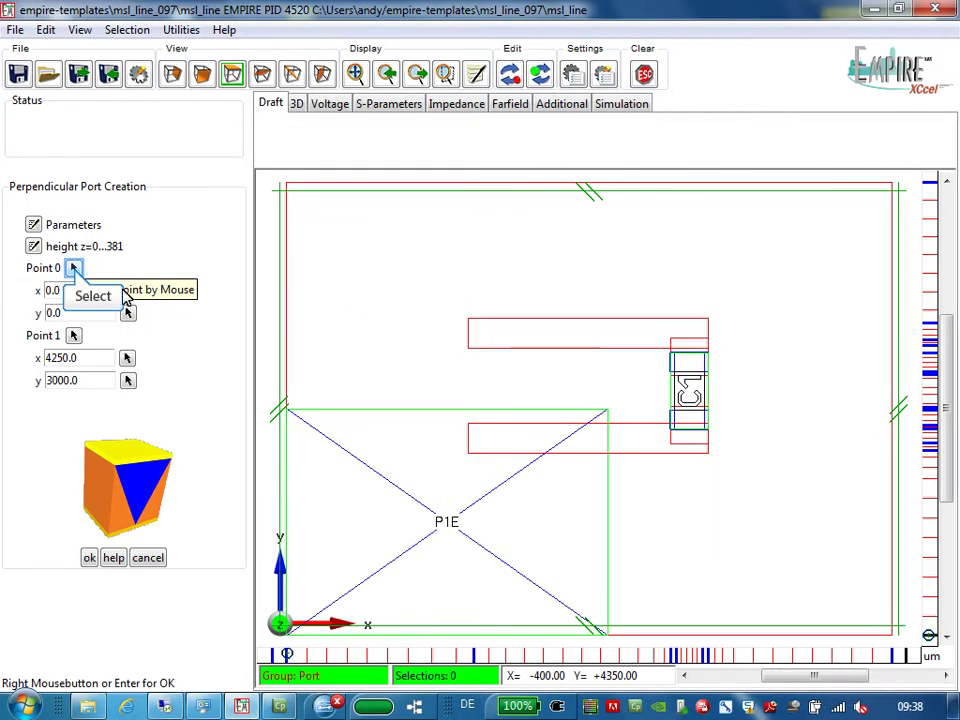
pyautogui.click(75, 270)
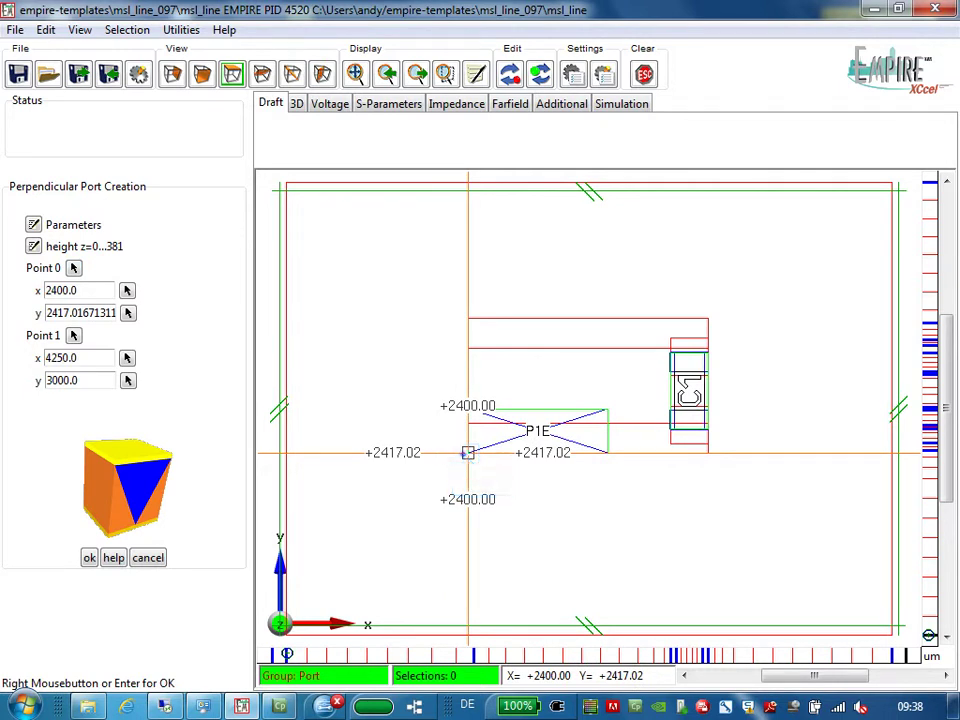
pyautogui.click(467, 453)
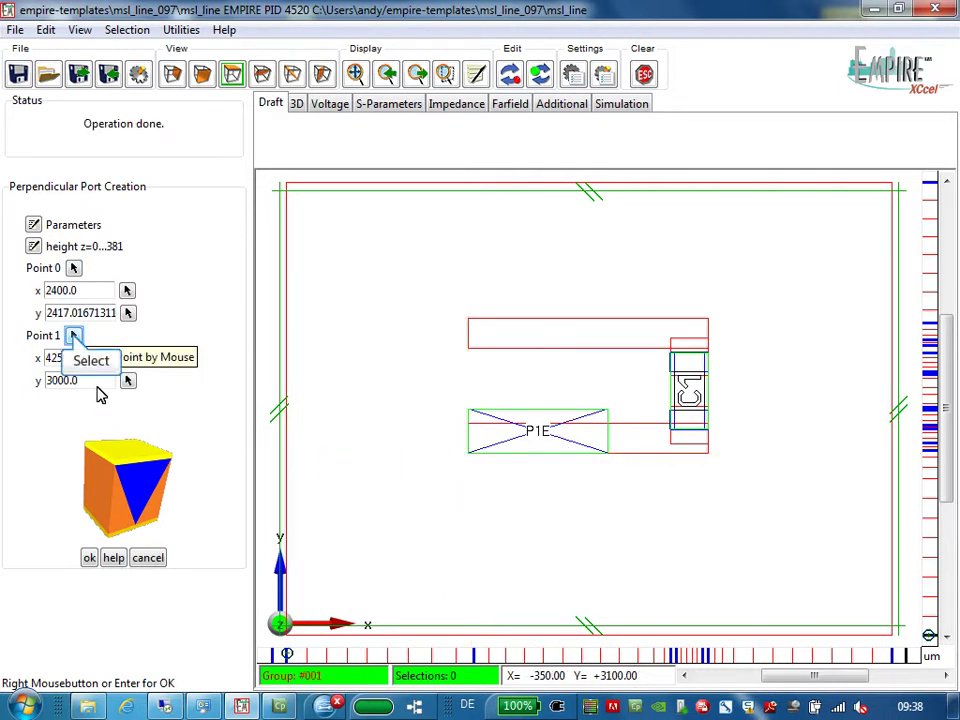
pyautogui.click(74, 335)
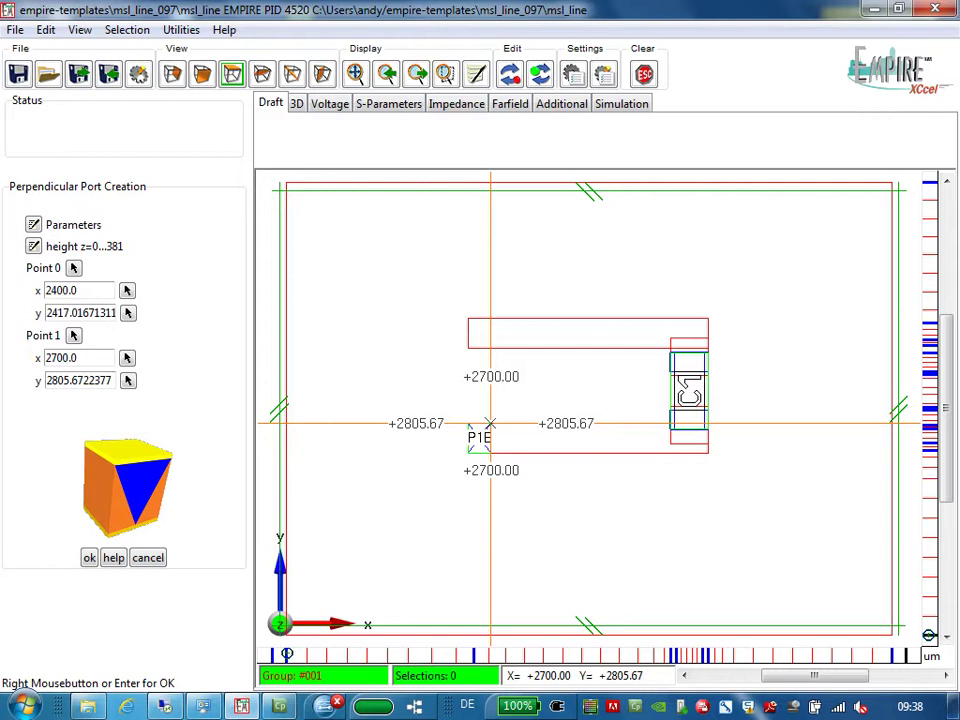
pyautogui.click(490, 423)
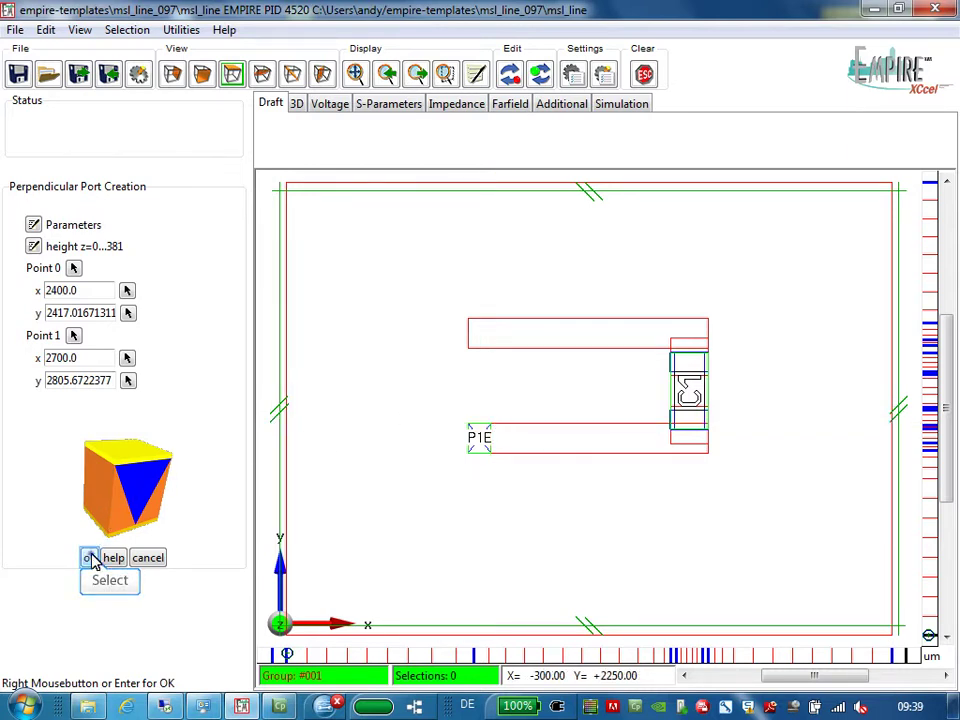
pyautogui.click(89, 558)
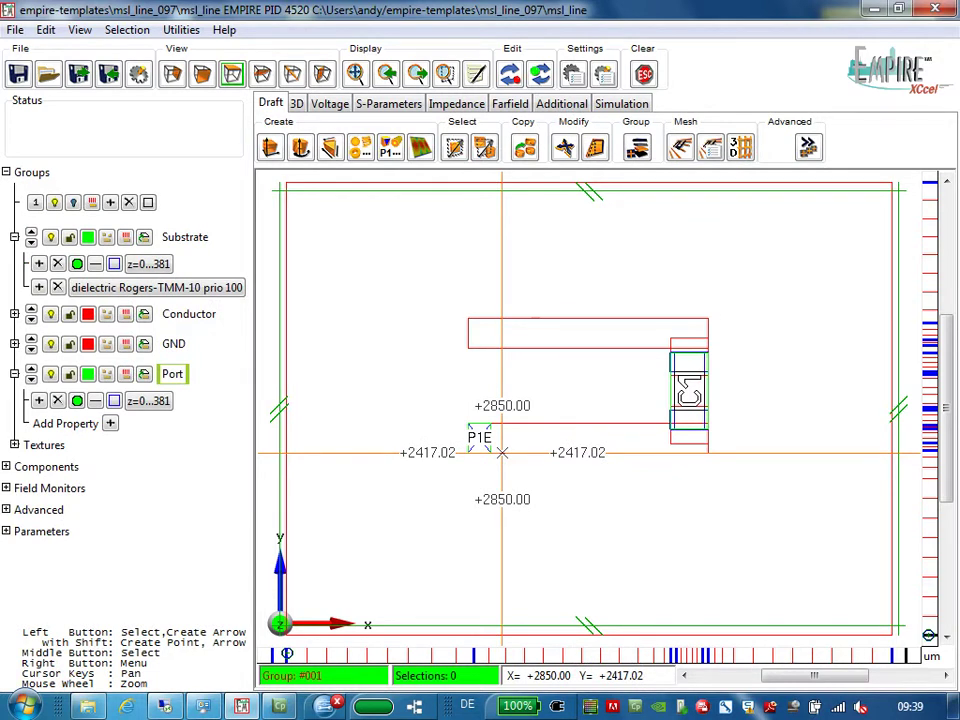
# Copy port P1E along a vertical offset onto the upper strip's left end and select the copy.
pyautogui.moveTo(502, 453); pyautogui.dragTo(502, 348)
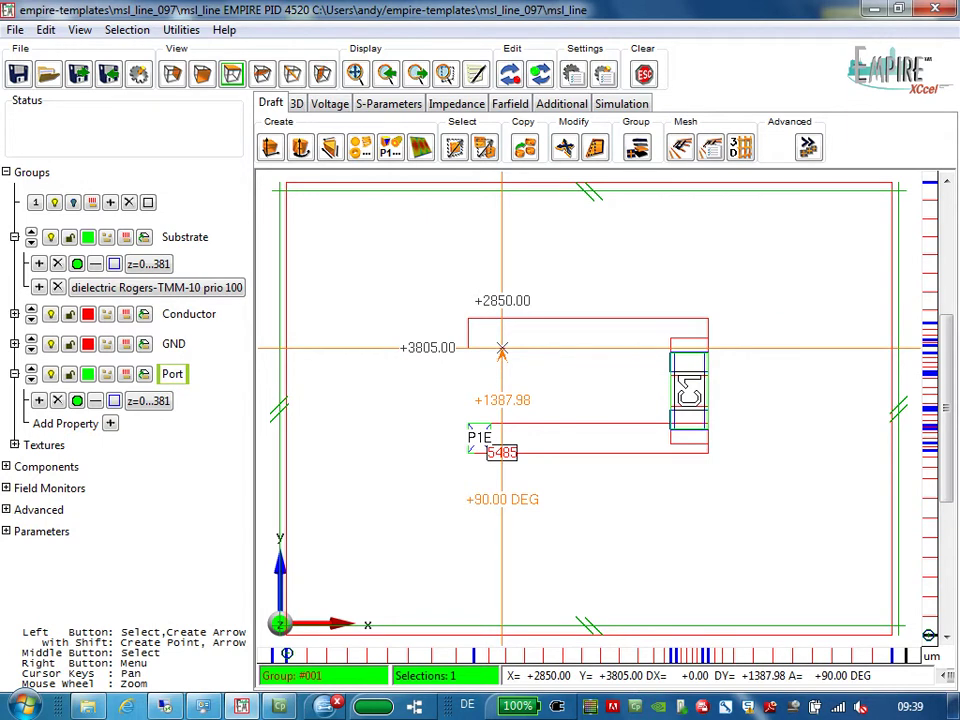
pyautogui.click(502, 348)
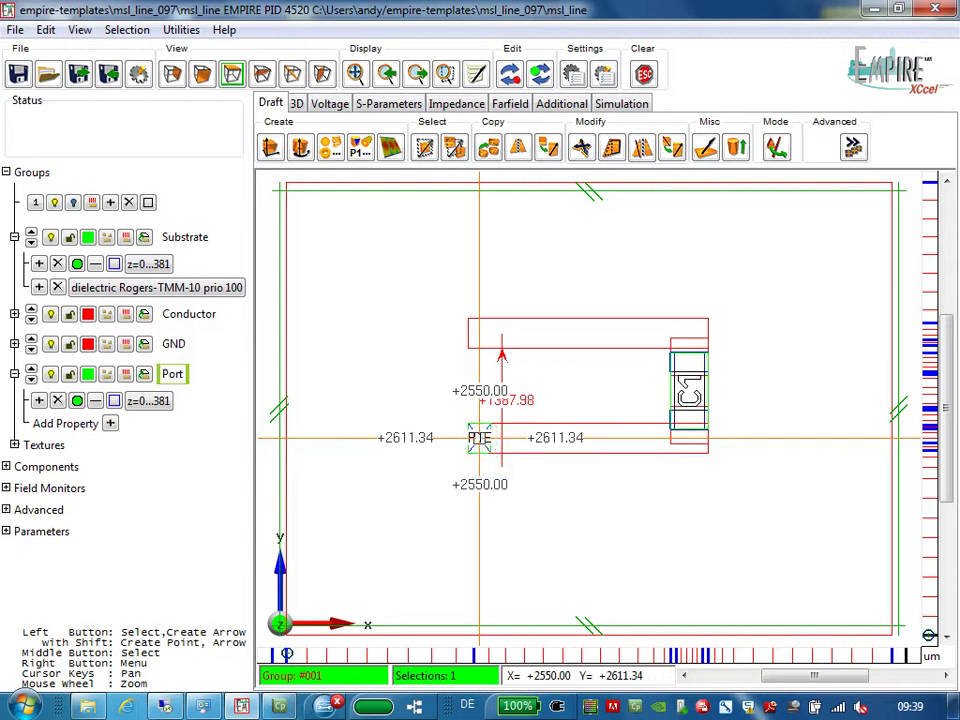
pyautogui.click(479, 437)
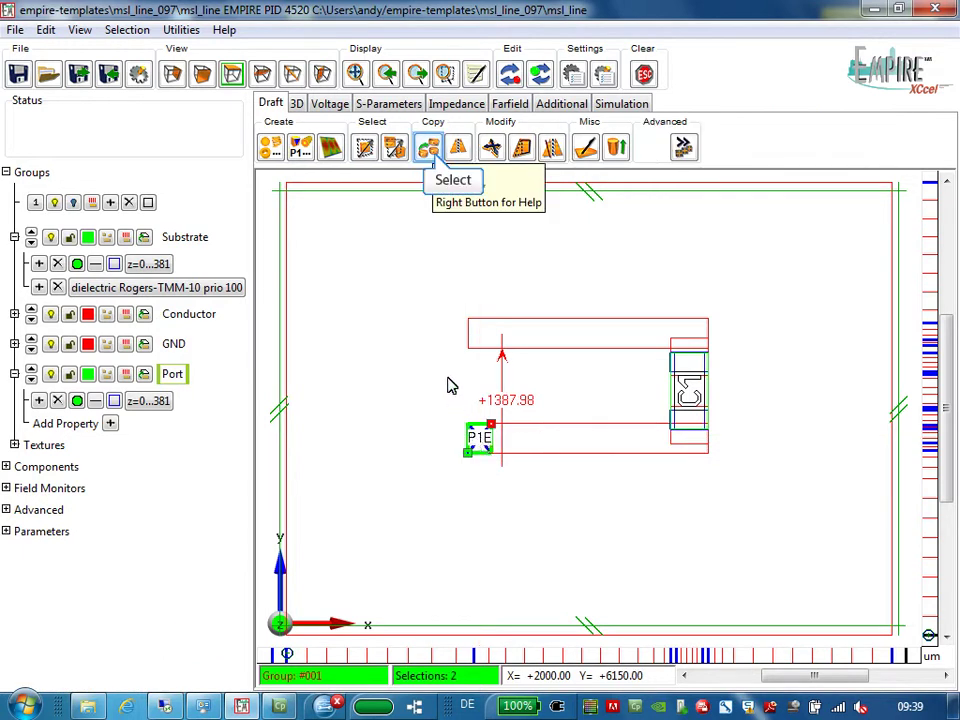
pyautogui.click(428, 148)
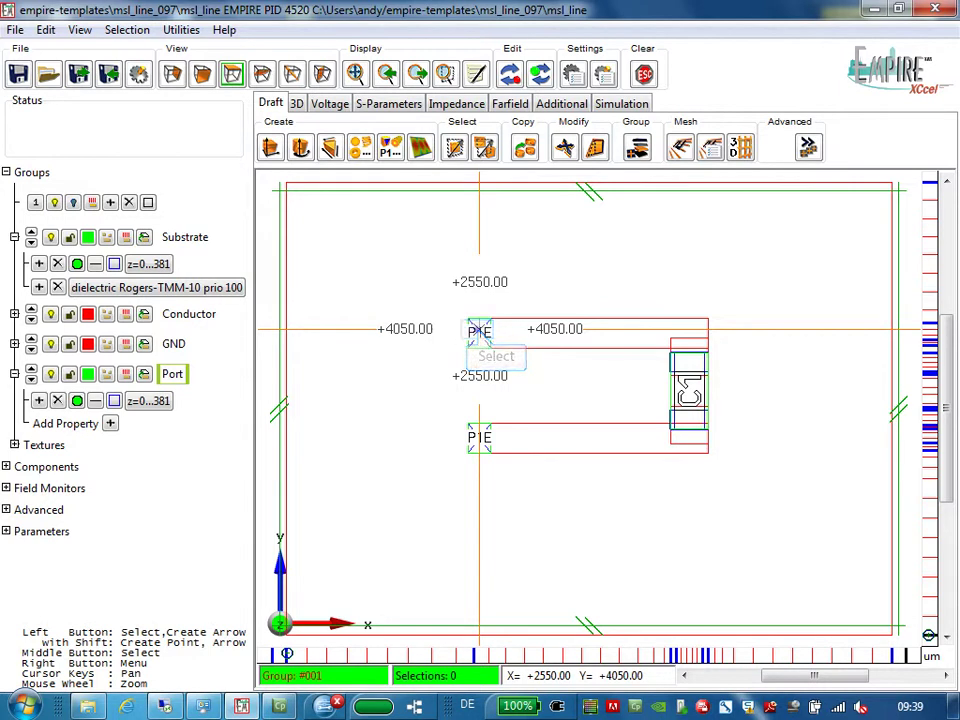
pyautogui.click(479, 334)
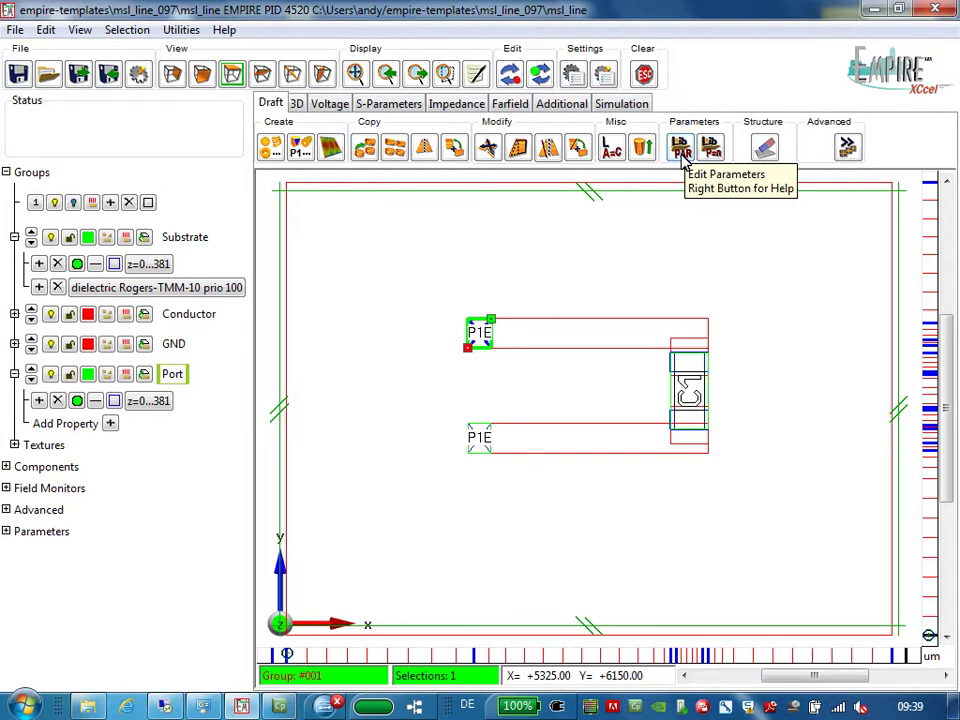
# Set the copied port's number to 2 and its excitation to Off, then apply.
pyautogui.click(683, 150)
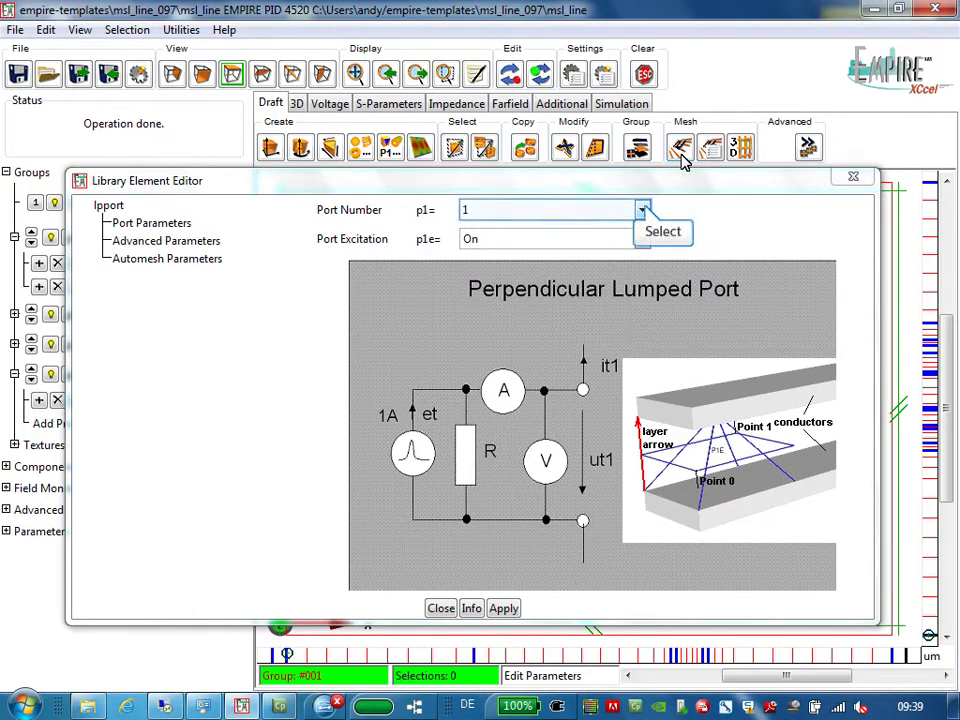
pyautogui.click(642, 210)
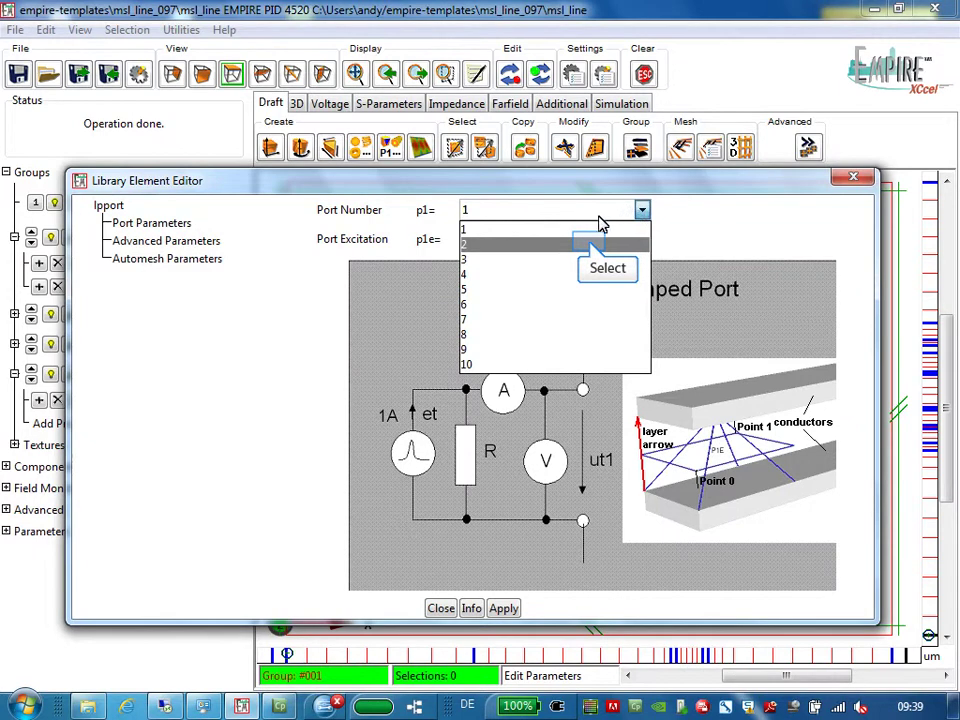
pyautogui.click(591, 246)
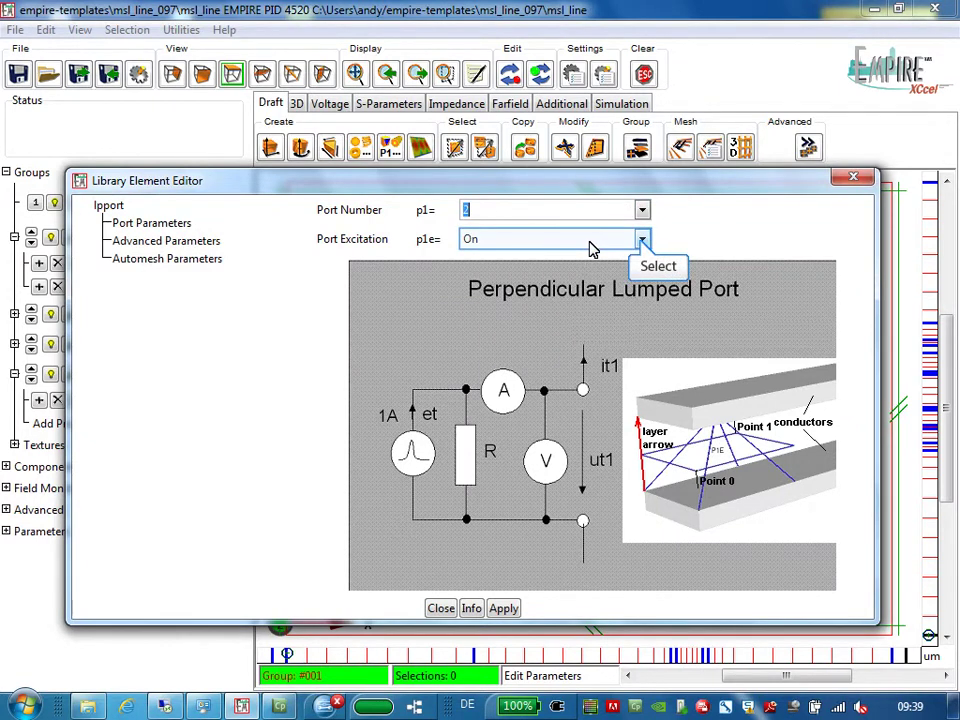
pyautogui.click(641, 241)
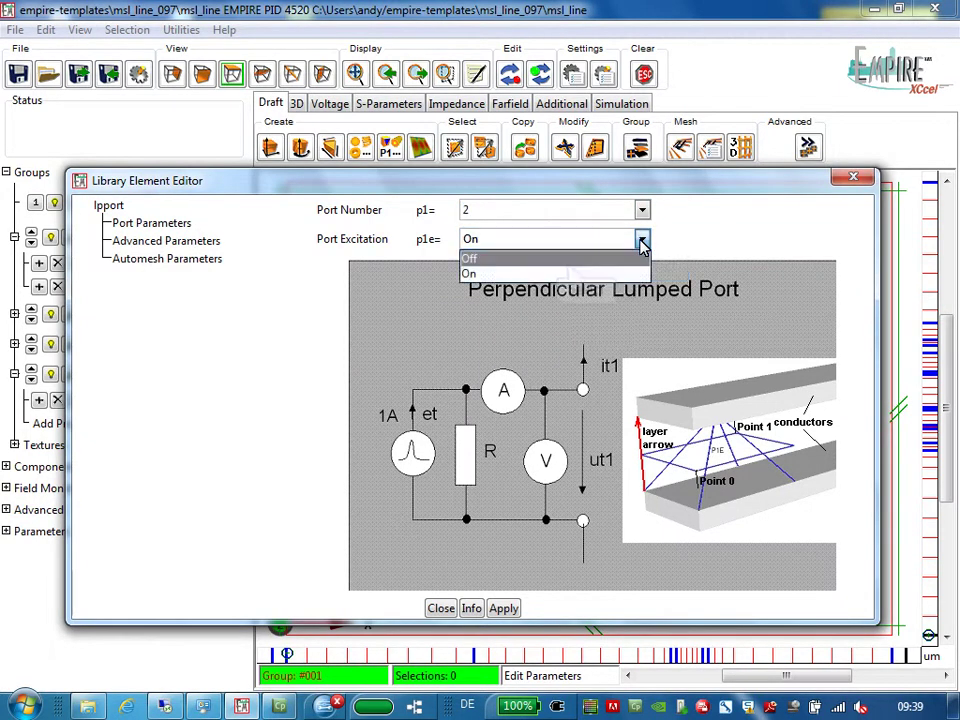
pyautogui.click(567, 262)
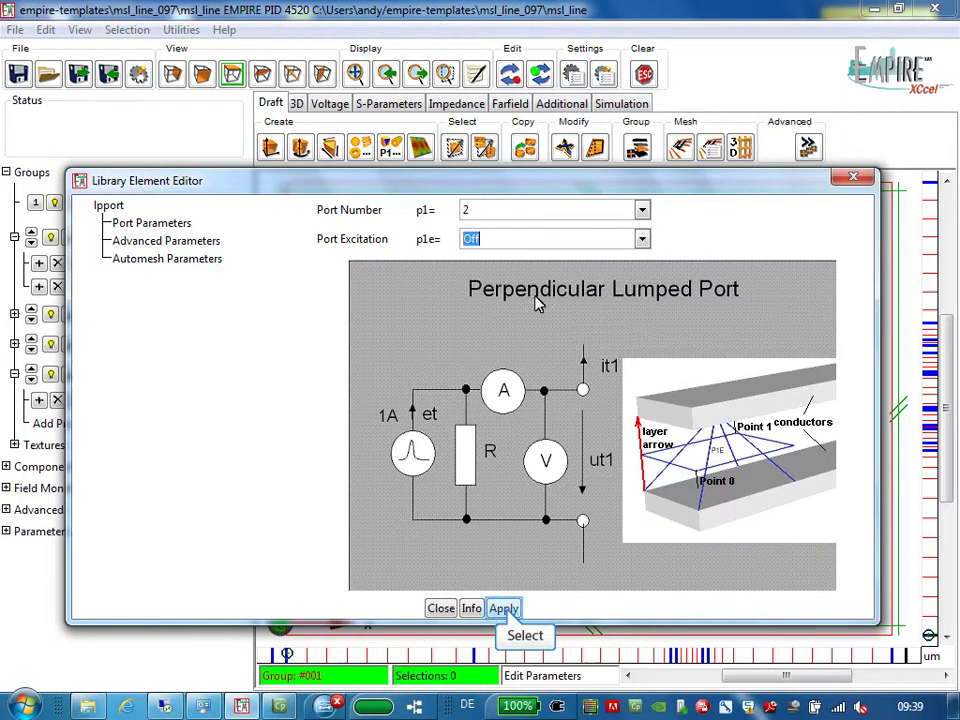
pyautogui.click(505, 608)
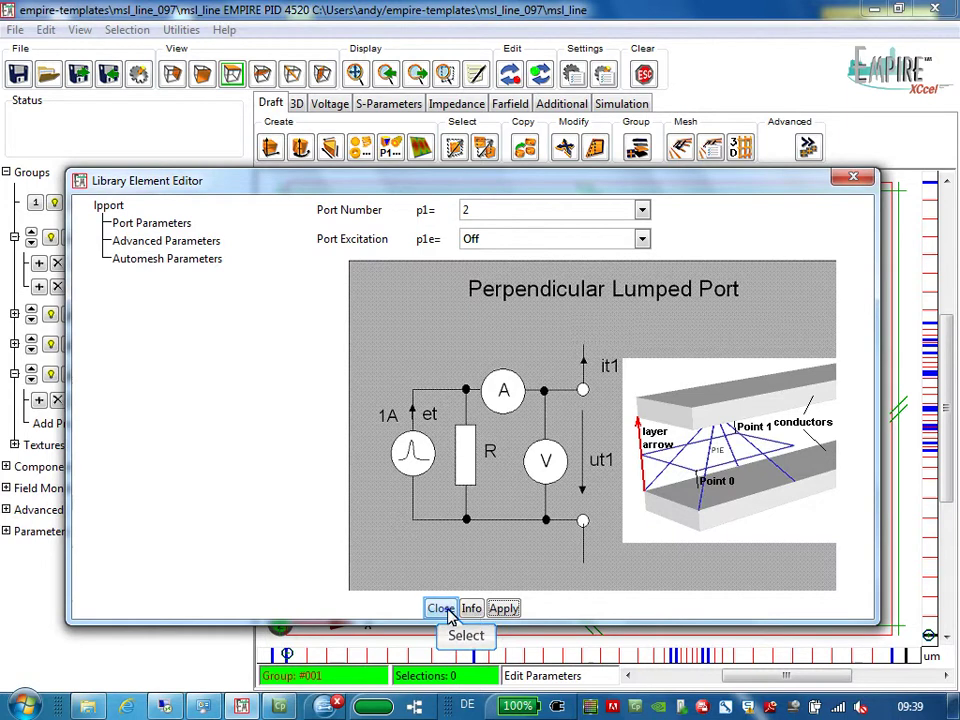
pyautogui.click(441, 609)
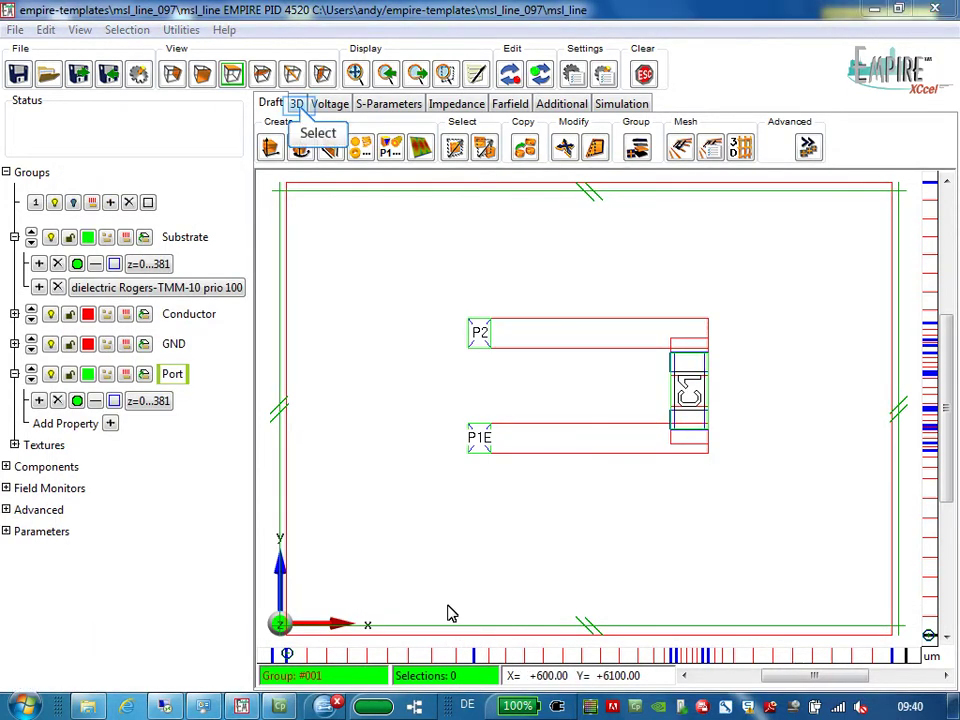
pyautogui.click(299, 107)
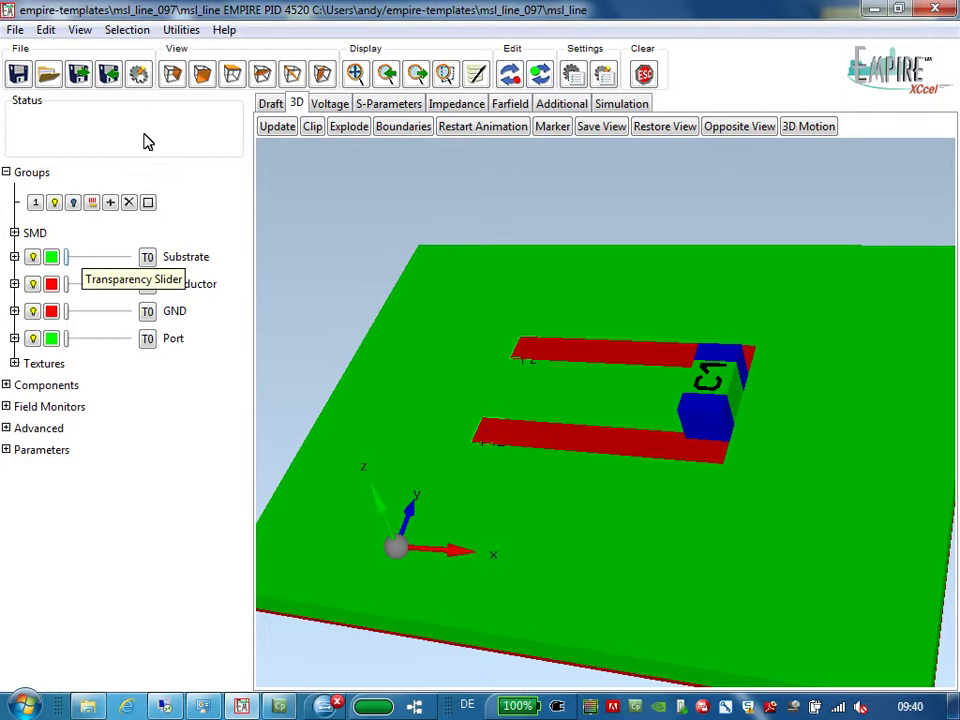
pyautogui.moveTo(66, 257); pyautogui.dragTo(105, 258)
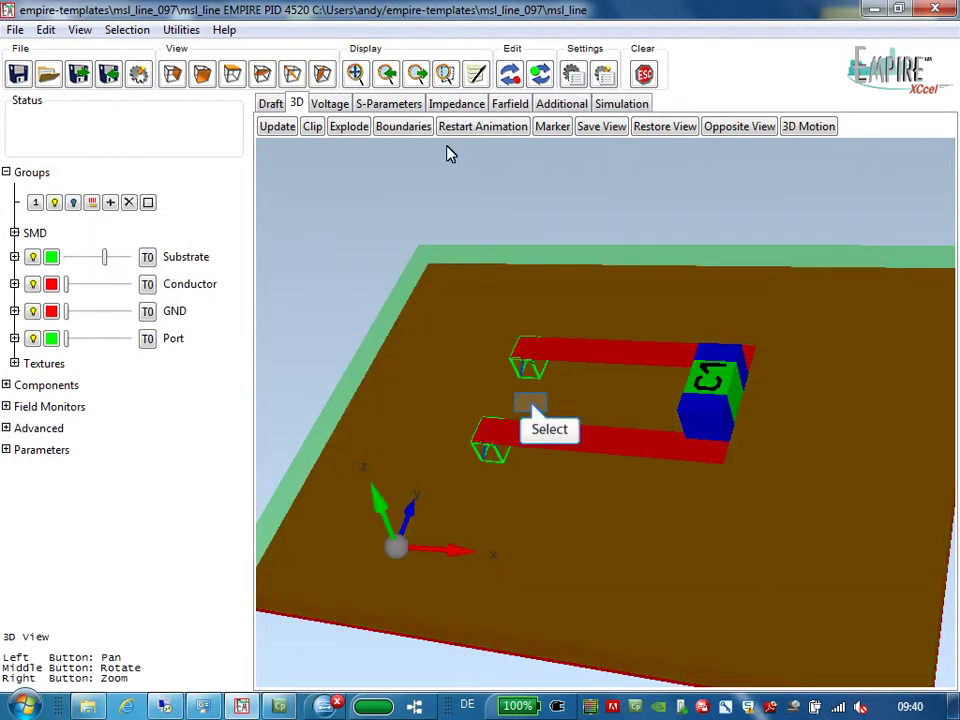
pyautogui.moveTo(536, 407)
pyautogui.mouseDown(button='middle')
pyautogui.moveTo(612, 352)
pyautogui.moveTo(643, 349)
pyautogui.mouseUp(button='middle')
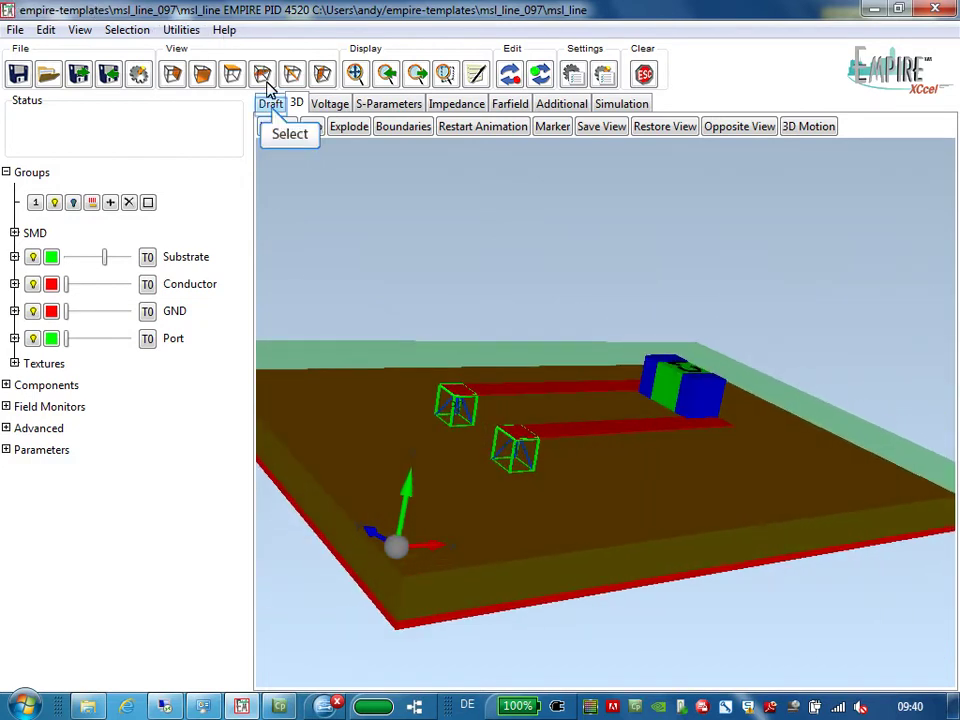
pyautogui.click(271, 105)
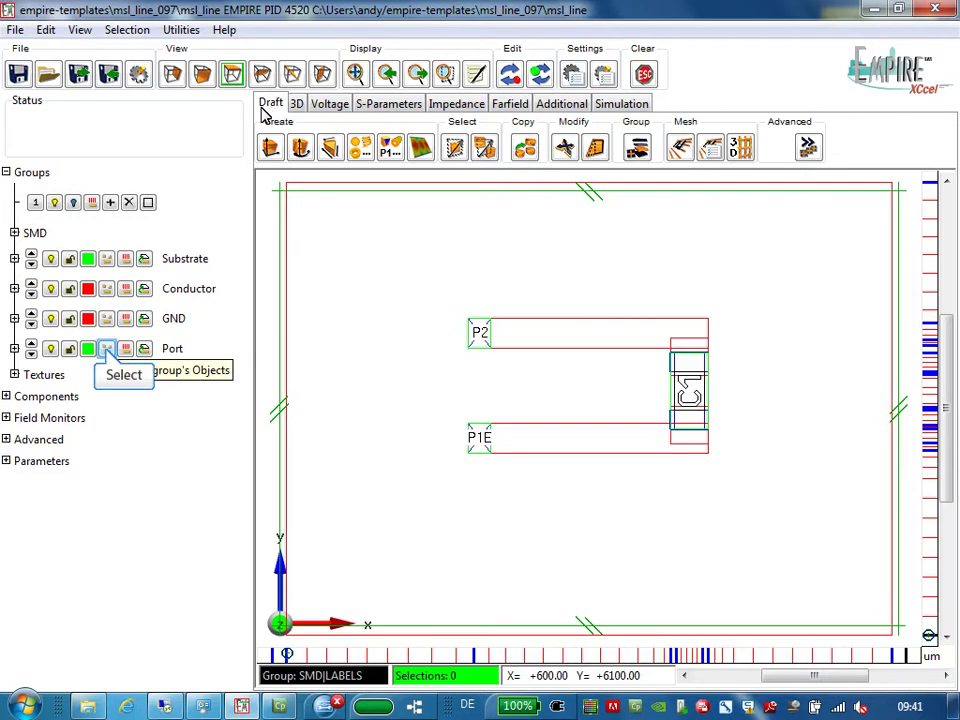
# Select the Port group's objects, delete ports P1E and P2, and remove unused groups.
pyautogui.click(106, 349)
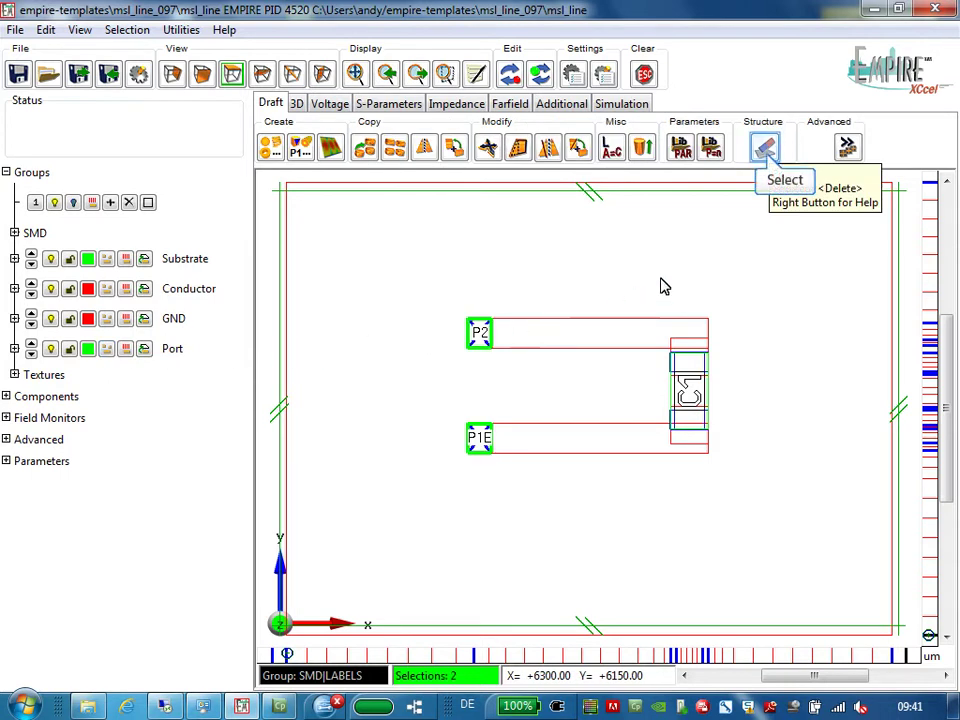
pyautogui.click(765, 148)
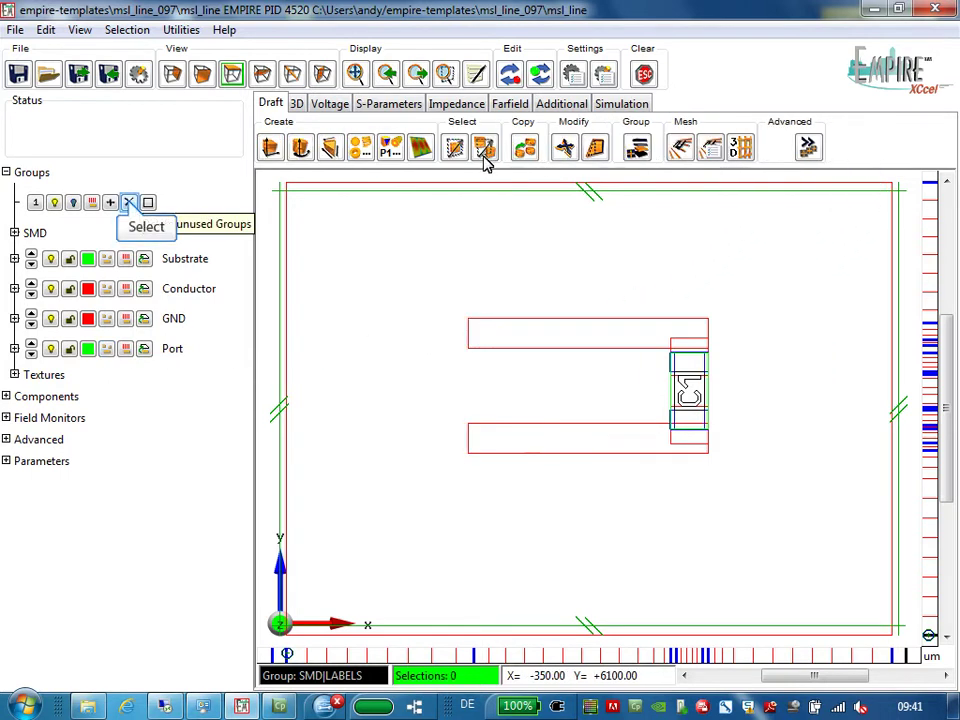
pyautogui.click(130, 204)
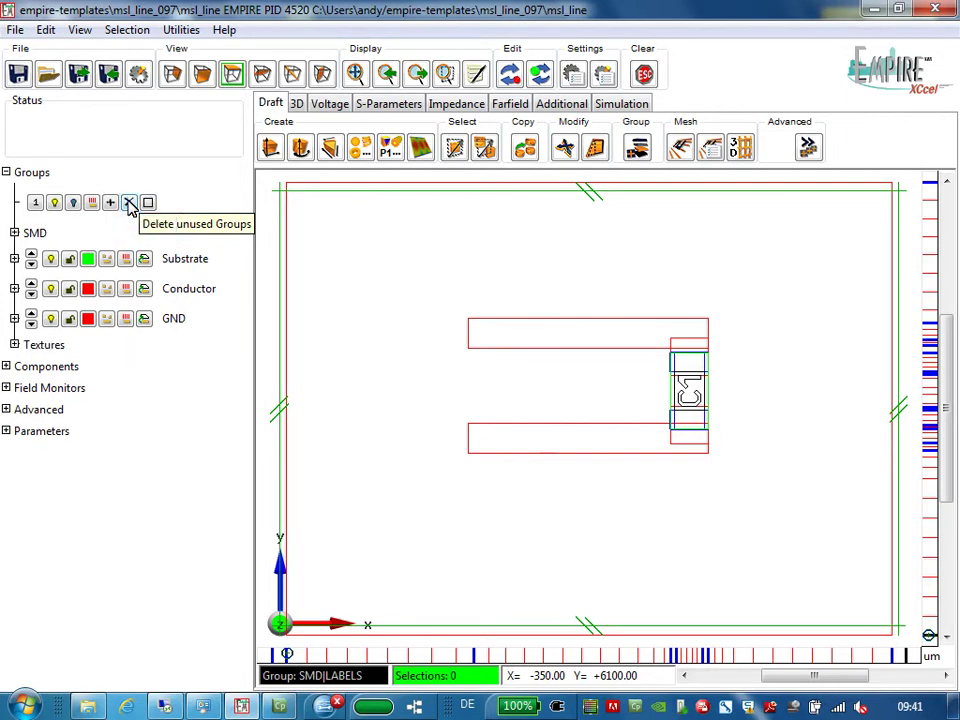